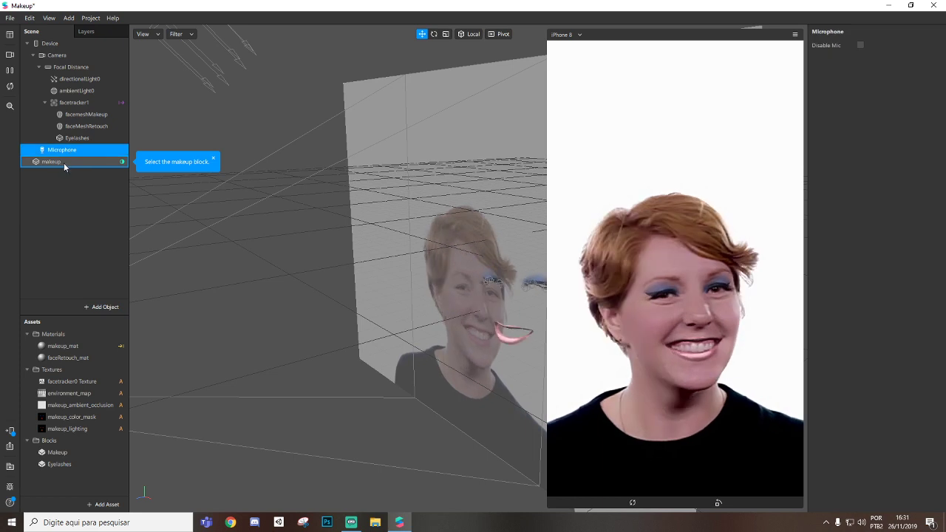
Look through the properties of the makeup block, Eyelashes, face meshes, facetracker1, directional light, Focal Distance, Camera and Device.
{"action": "left_click", "coordinate": [67, 161]}
{"action": "left_click", "coordinate": [74, 138]}
{"action": "left_click", "coordinate": [83, 126]}
{"action": "left_click", "coordinate": [82, 114]}
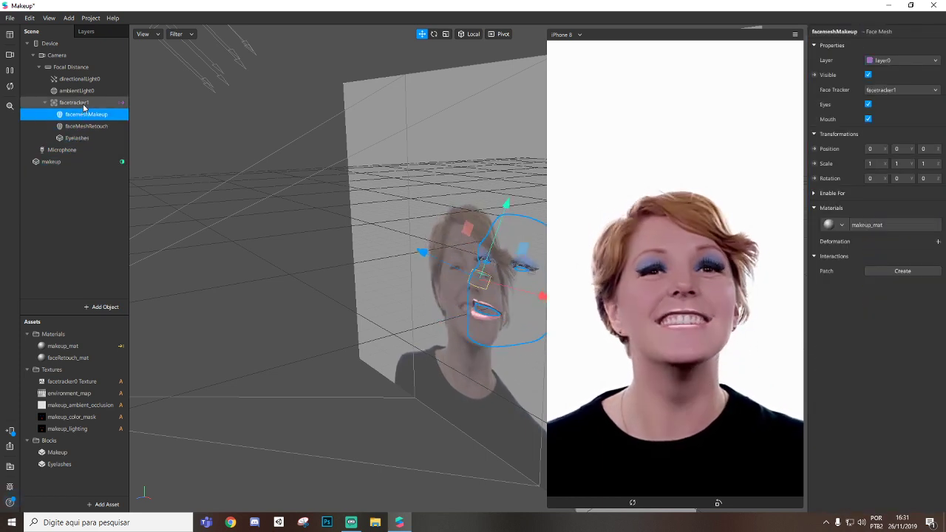
{"action": "left_click", "coordinate": [77, 102]}
{"action": "left_click", "coordinate": [77, 79]}
{"action": "left_click", "coordinate": [73, 66]}
{"action": "left_click", "coordinate": [57, 54]}
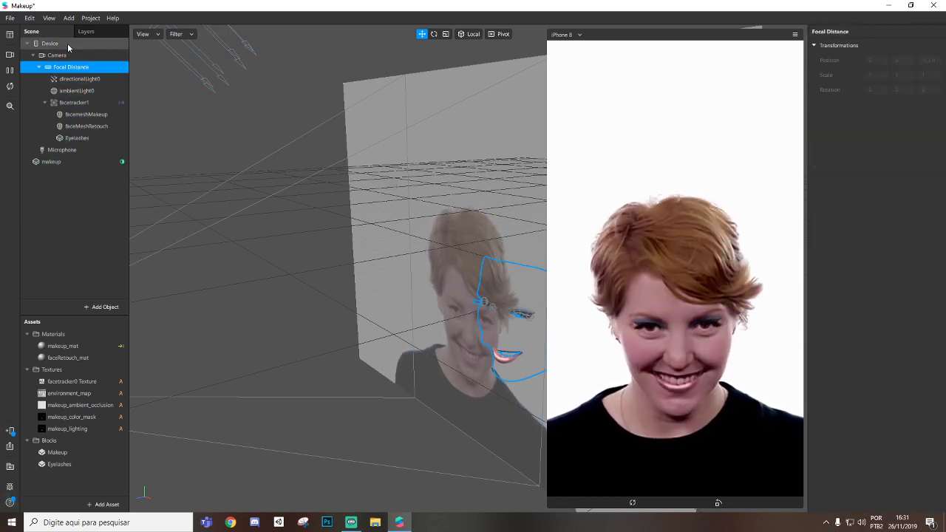
{"action": "left_click", "coordinate": [50, 43]}
{"action": "left_click", "coordinate": [57, 55]}
{"action": "left_click", "coordinate": [63, 162]}
{"action": "left_click", "coordinate": [94, 234]}
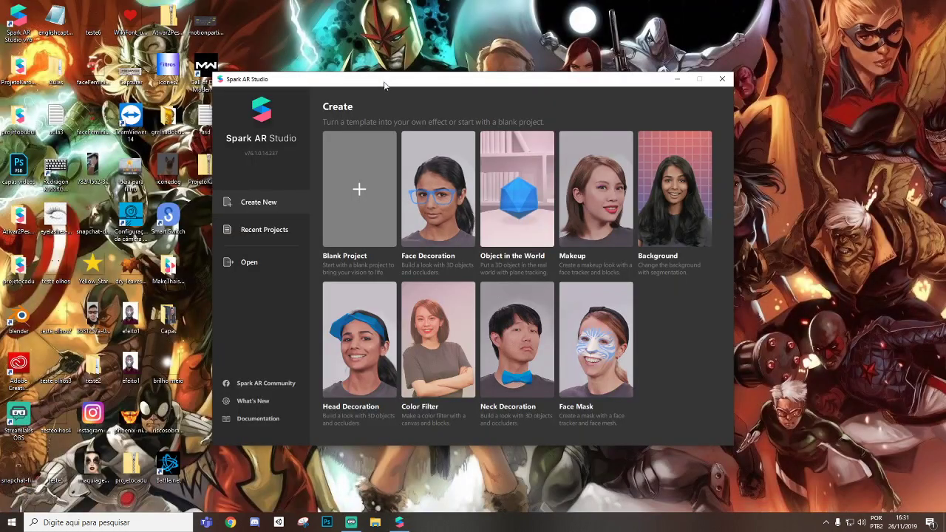
Create a new project from the Makeup template and maximize its window.
{"action": "left_click_drag", "start_coordinate": [384, 86], "coordinate": [404, 75]}
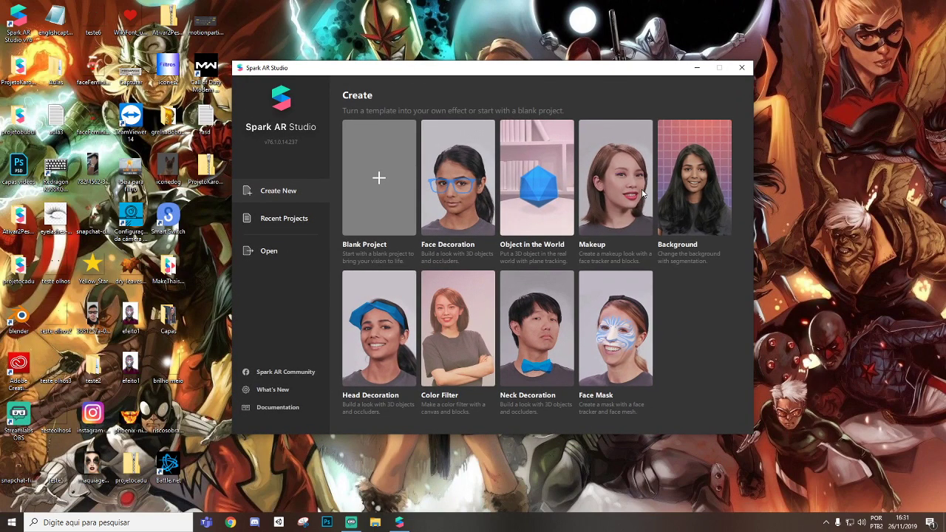
{"action": "left_click", "coordinate": [613, 190]}
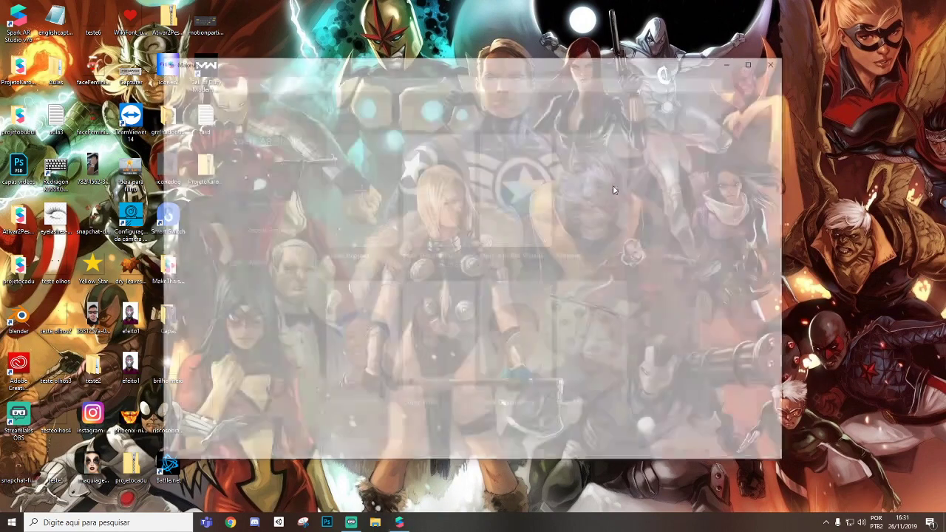
{"action": "double_click", "coordinate": [506, 65]}
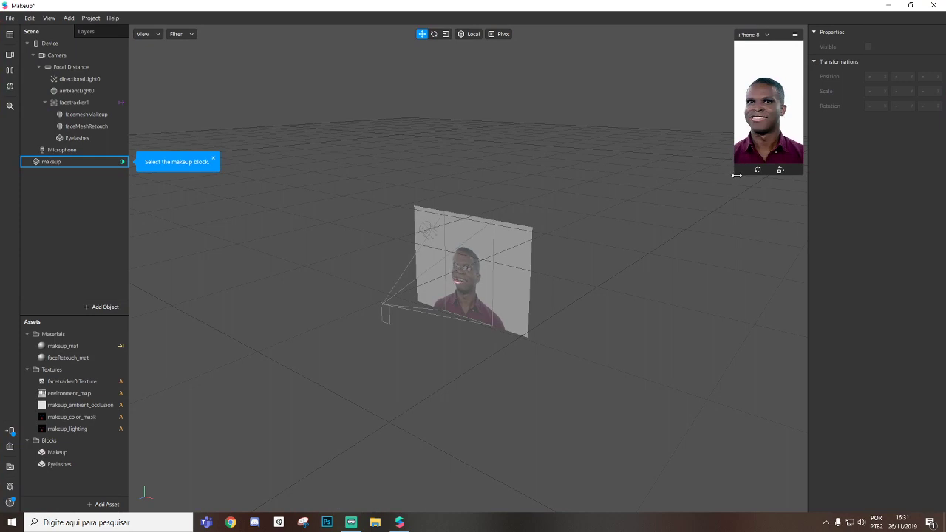
Enlarge the iPhone 8 preview and switch its real-time simulation to the video of the woman with short red hair.
{"action": "left_click", "coordinate": [735, 171]}
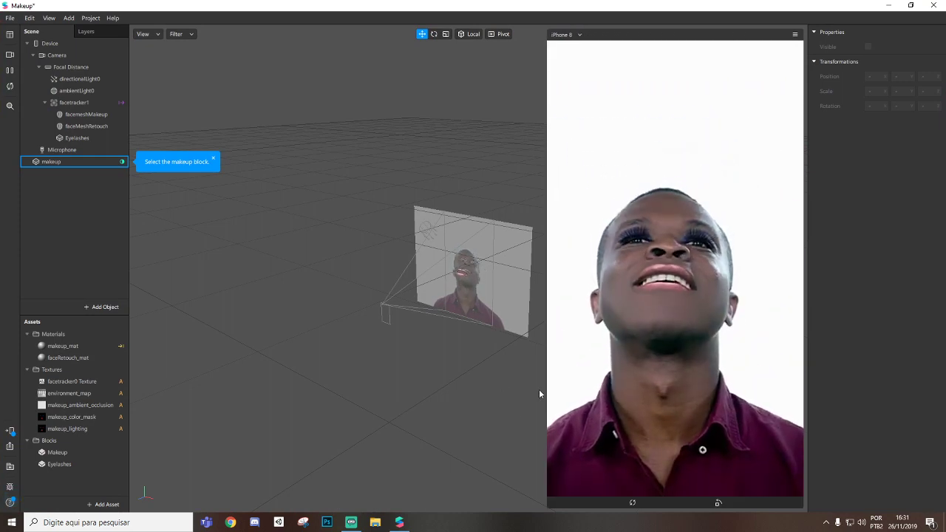
{"action": "left_click", "coordinate": [10, 54]}
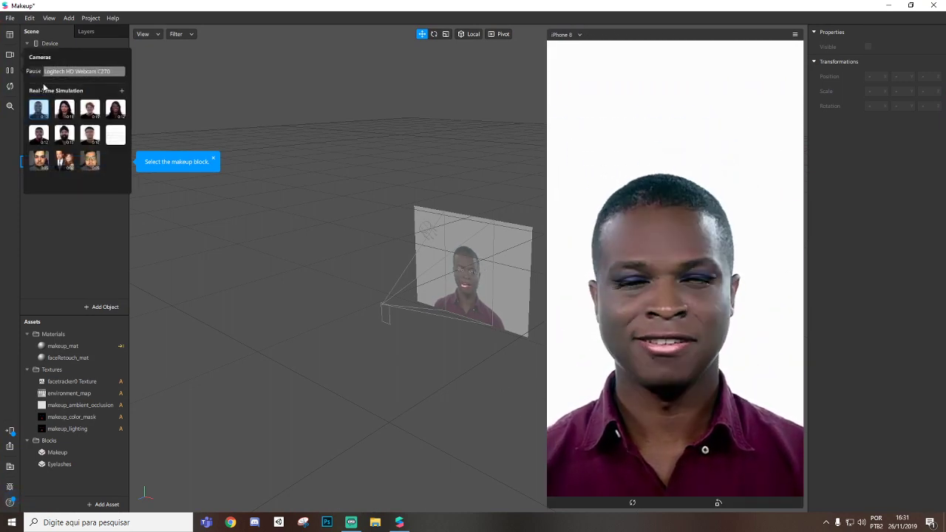
{"action": "left_click", "coordinate": [89, 111]}
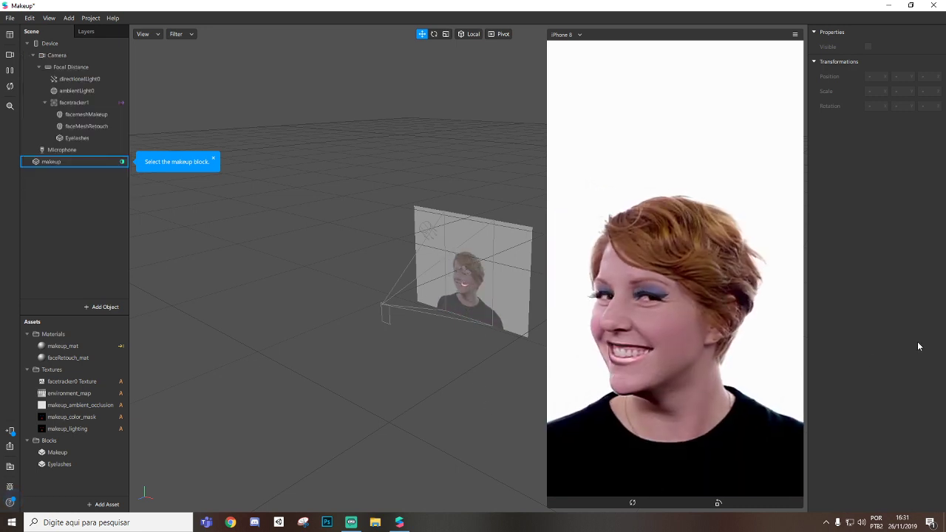
Review the properties of facemeshMakeup, faceMeshRetouch, facetracker1 and the Eyelashes block.
{"action": "left_click", "coordinate": [89, 115]}
{"action": "left_click", "coordinate": [90, 128]}
{"action": "left_click", "coordinate": [83, 139]}
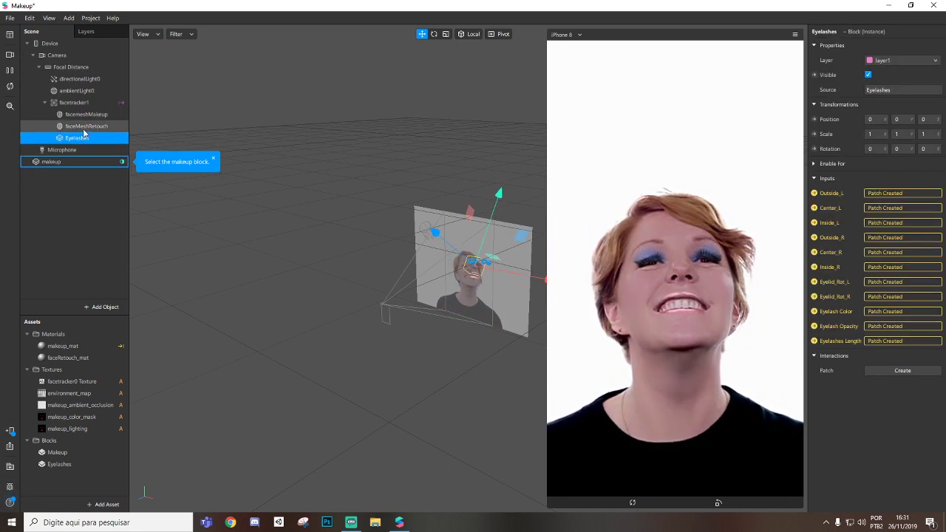
{"action": "left_click", "coordinate": [84, 128]}
{"action": "left_click", "coordinate": [87, 119]}
{"action": "left_click", "coordinate": [74, 102]}
{"action": "left_click", "coordinate": [74, 138]}
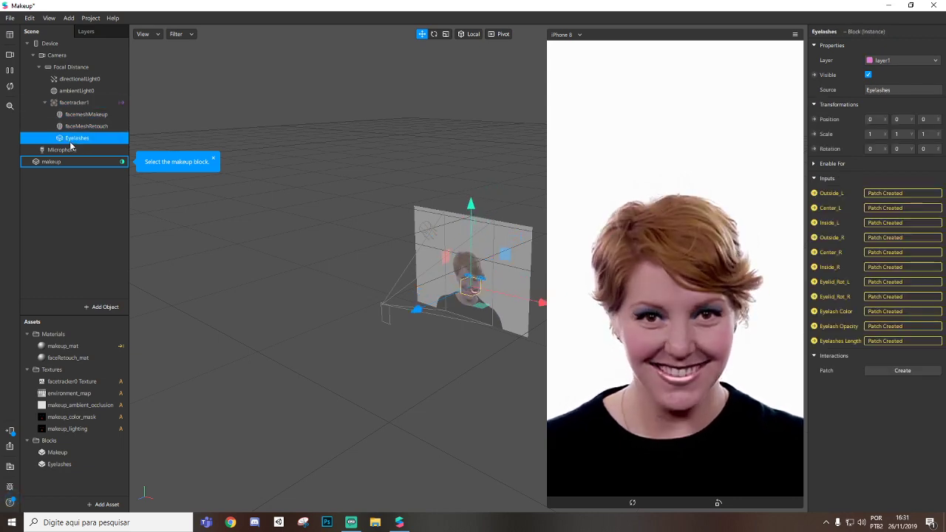
Examine the Eyelashes block up close and from the side in the 3D scene.
{"action": "scroll", "coordinate": [509, 290], "scroll_direction": "up", "scroll_amount": 5}
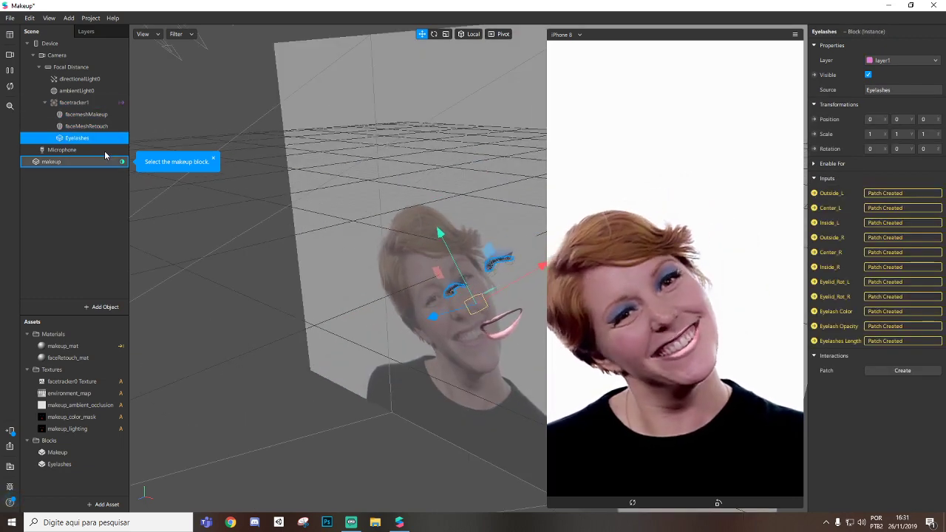
{"action": "scroll", "coordinate": [497, 319], "scroll_direction": "up", "scroll_amount": 3}
{"action": "middle_click_drag", "start_coordinate": [498, 321], "coordinate": [792, 337]}
{"action": "scroll", "coordinate": [363, 350], "scroll_direction": "up", "scroll_amount": 3}
{"action": "middle_click_drag", "start_coordinate": [364, 350], "coordinate": [332, 338]}
{"action": "scroll", "coordinate": [331, 338], "scroll_direction": "down", "scroll_amount": 3}
{"action": "middle_click_drag", "start_coordinate": [509, 328], "coordinate": [456, 340]}
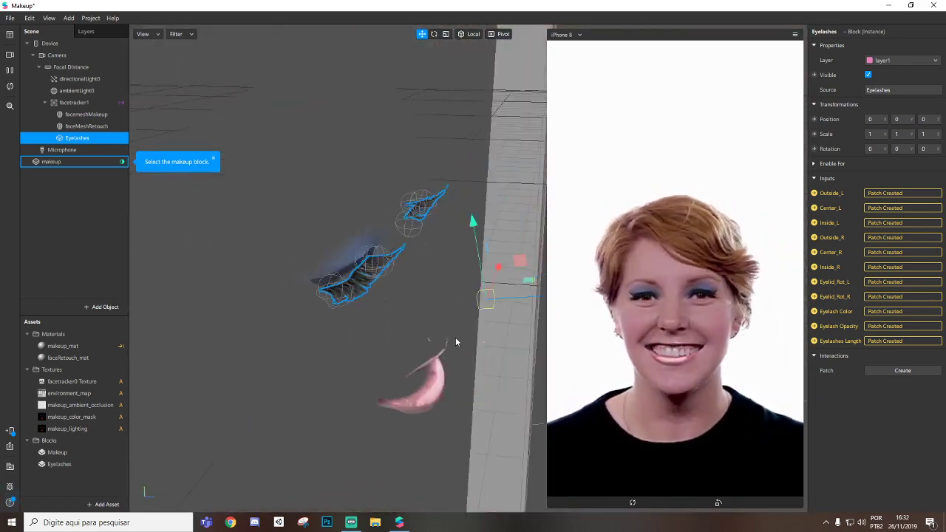
{"action": "scroll", "coordinate": [459, 338], "scroll_direction": "up", "scroll_amount": 3}
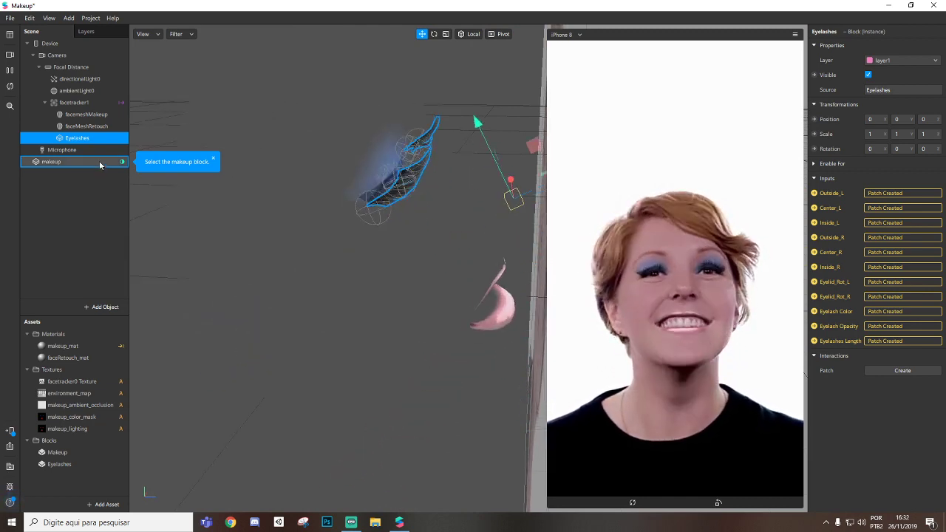
{"action": "scroll", "coordinate": [420, 293], "scroll_direction": "up", "scroll_amount": 5}
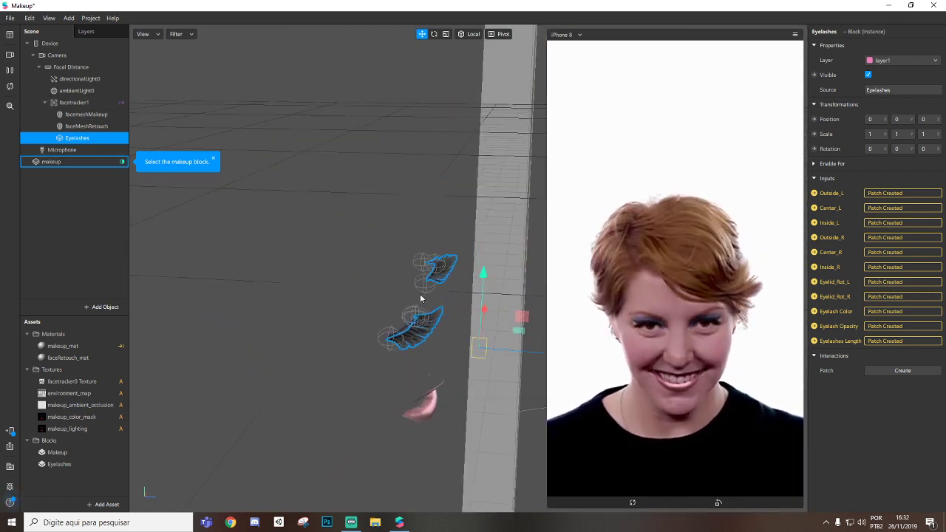
{"action": "right_click_drag", "start_coordinate": [373, 299], "coordinate": [324, 291]}
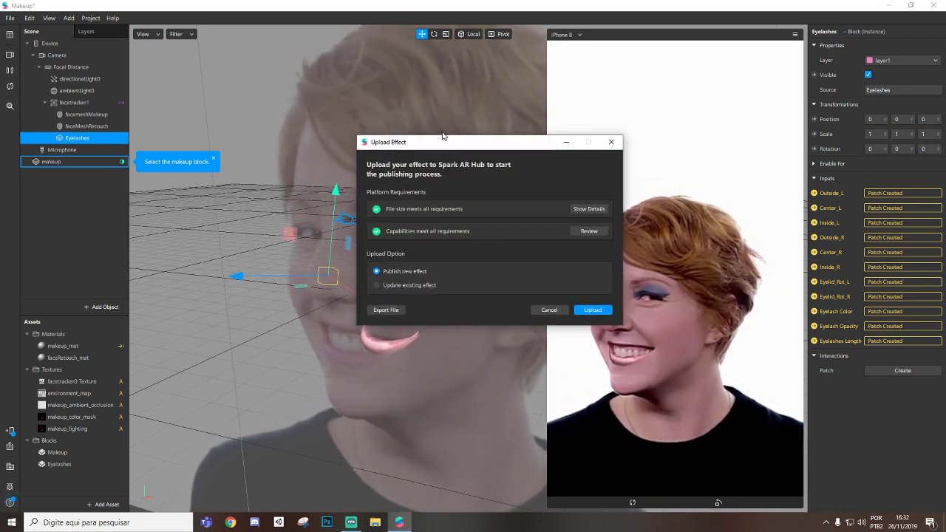
Check the platform requirements and upload options for the effect, and close the Upload Effect window without uploading.
{"action": "left_click_drag", "start_coordinate": [445, 146], "coordinate": [476, 149]}
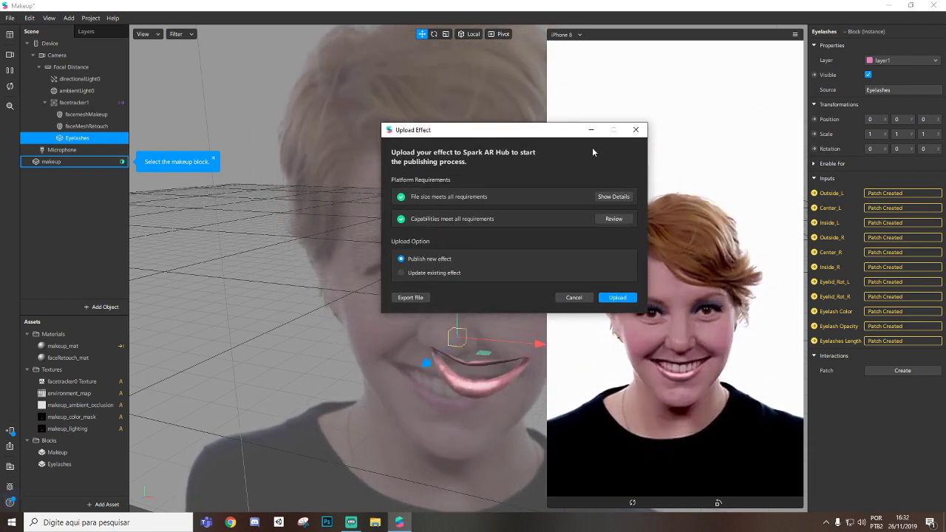
{"action": "left_click", "coordinate": [635, 130]}
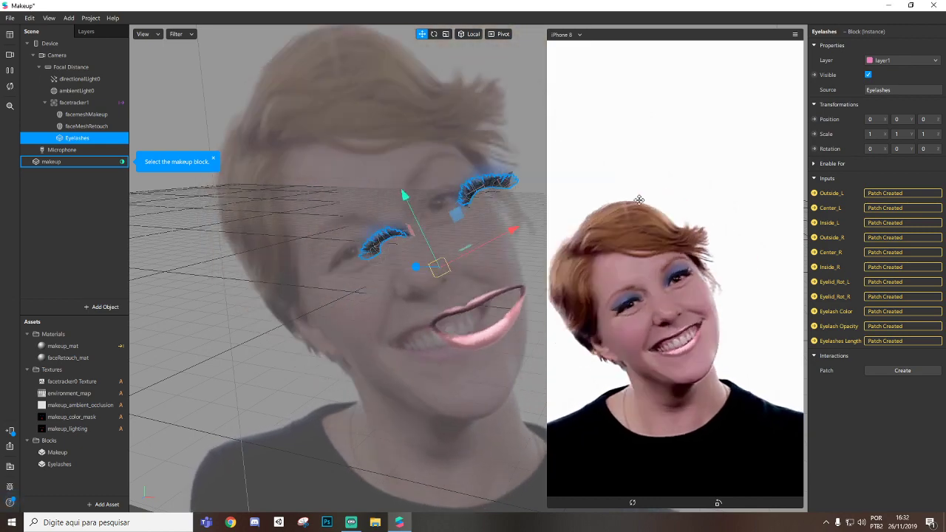
Add a plane as a child of facetracker1.
{"action": "left_click", "coordinate": [74, 102]}
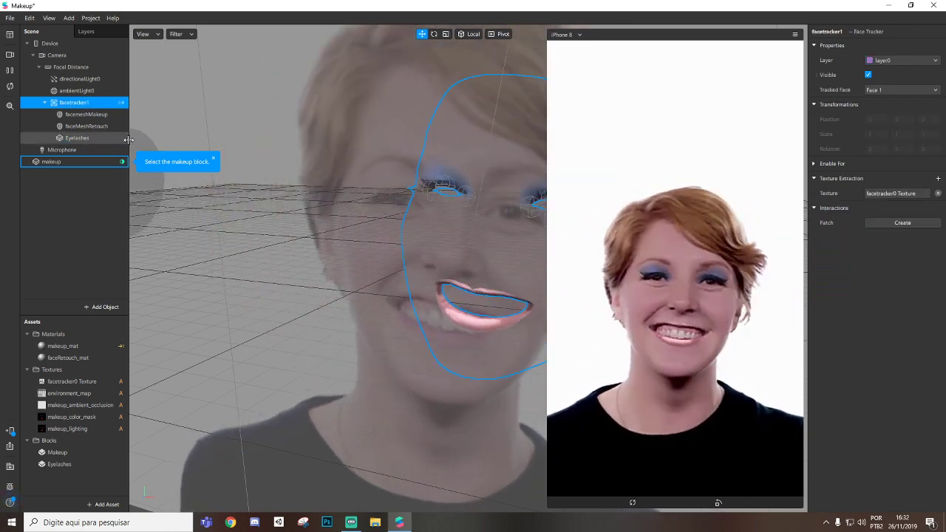
{"action": "right_click", "coordinate": [91, 103]}
{"action": "mouse_move", "coordinate": [141, 118]}
{"action": "left_click", "coordinate": [209, 171]}
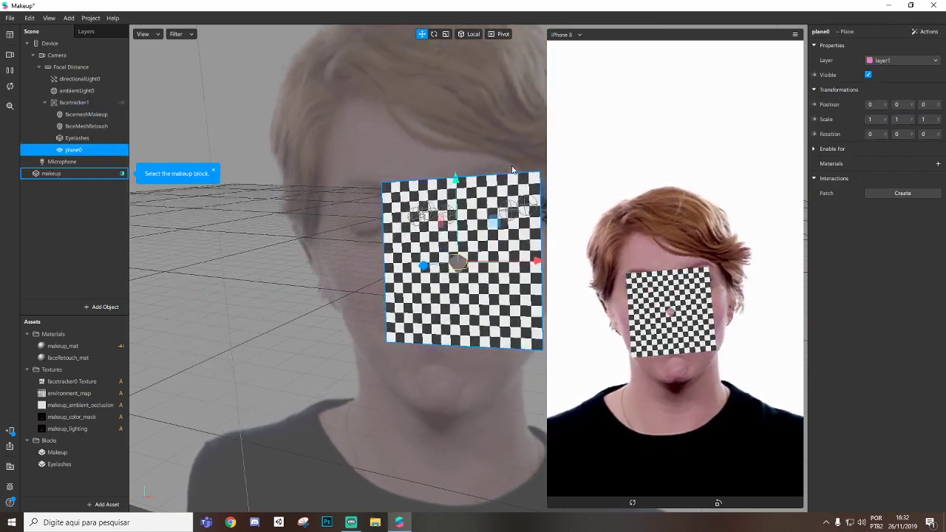
Position the plane on the Chin with the Position On Face action, and delete all the patches it generates.
{"action": "left_click", "coordinate": [929, 33]}
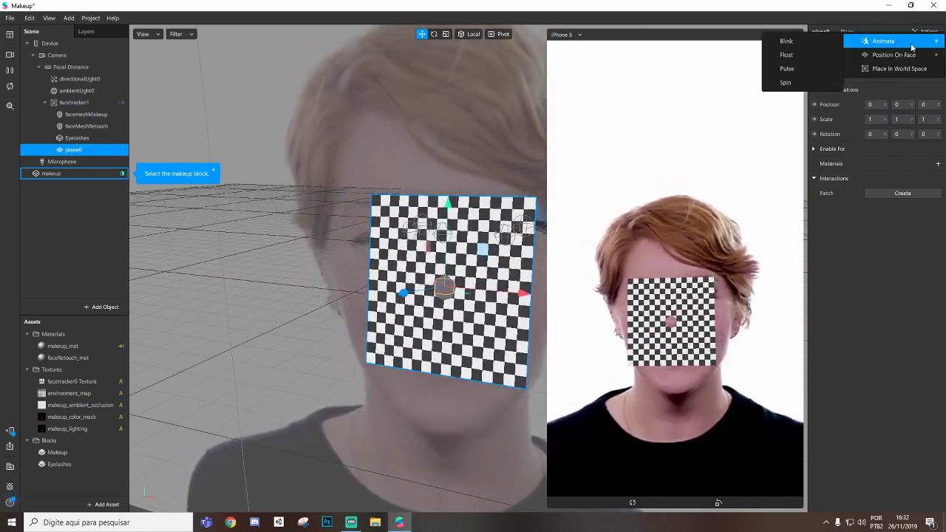
{"action": "mouse_move", "coordinate": [895, 55]}
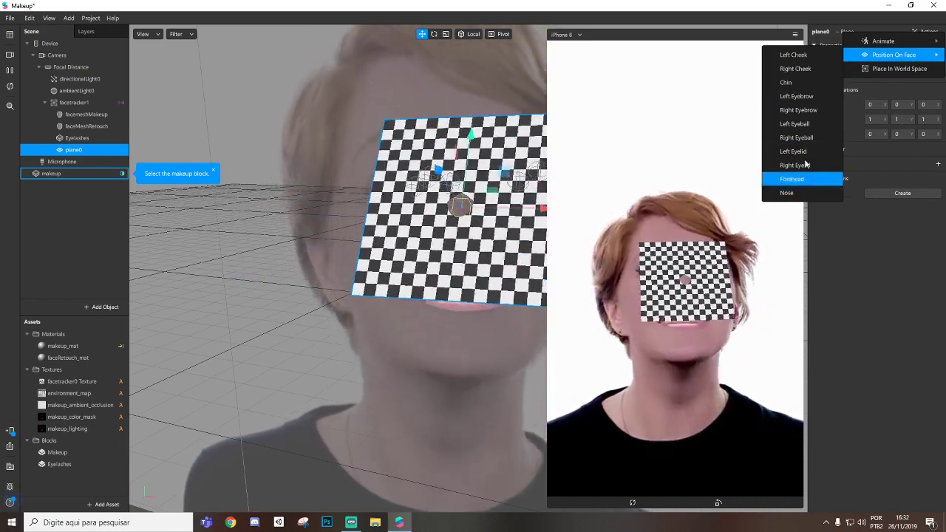
{"action": "left_click", "coordinate": [807, 83]}
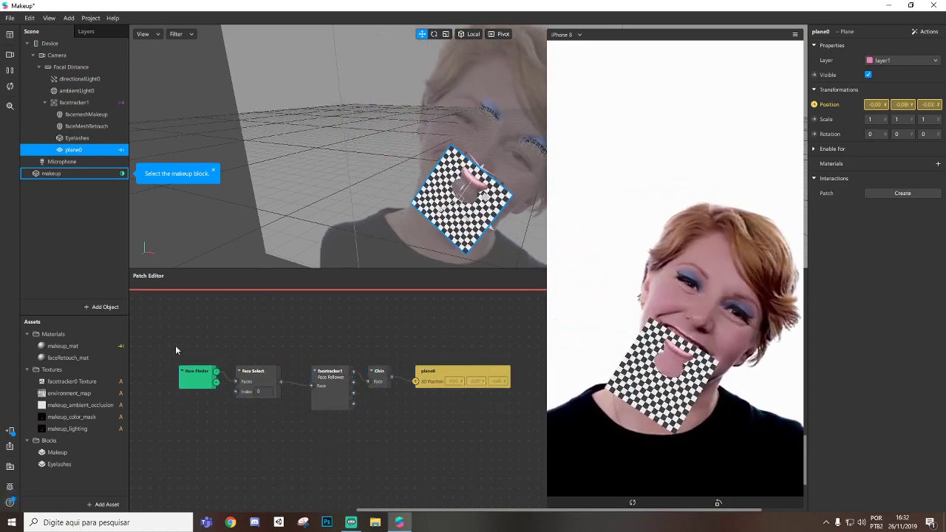
{"action": "left_click_drag", "start_coordinate": [155, 339], "coordinate": [523, 408]}
{"action": "key", "text": "Delete"}
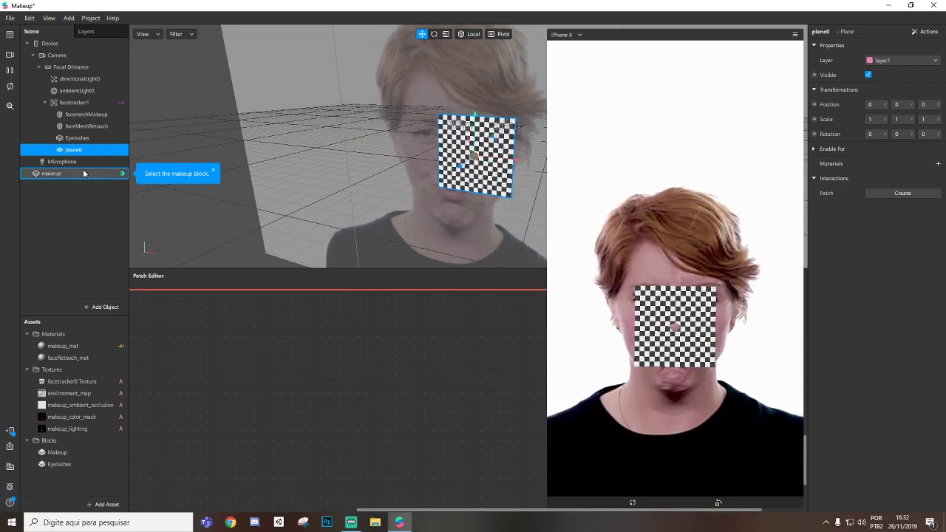
Try the Blink animation on the plane, and delete the Loop Animation, Switch and plane patches it generates.
{"action": "left_click", "coordinate": [925, 32]}
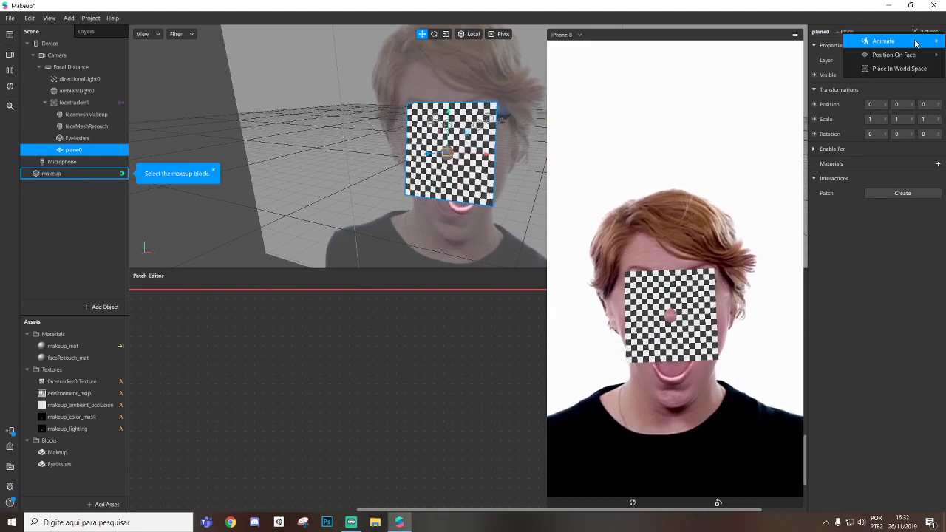
{"action": "mouse_move", "coordinate": [916, 43]}
{"action": "left_click", "coordinate": [783, 36]}
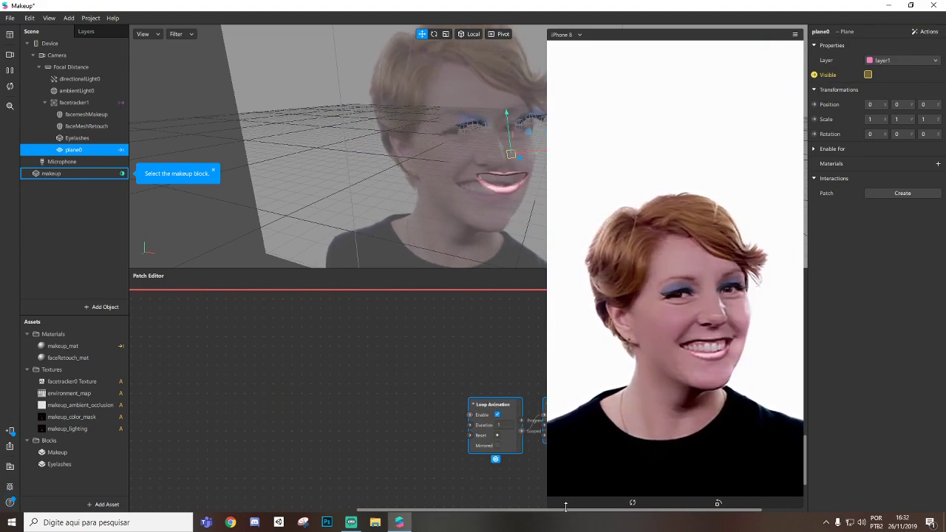
{"action": "left_click_drag", "start_coordinate": [566, 507], "coordinate": [647, 407]}
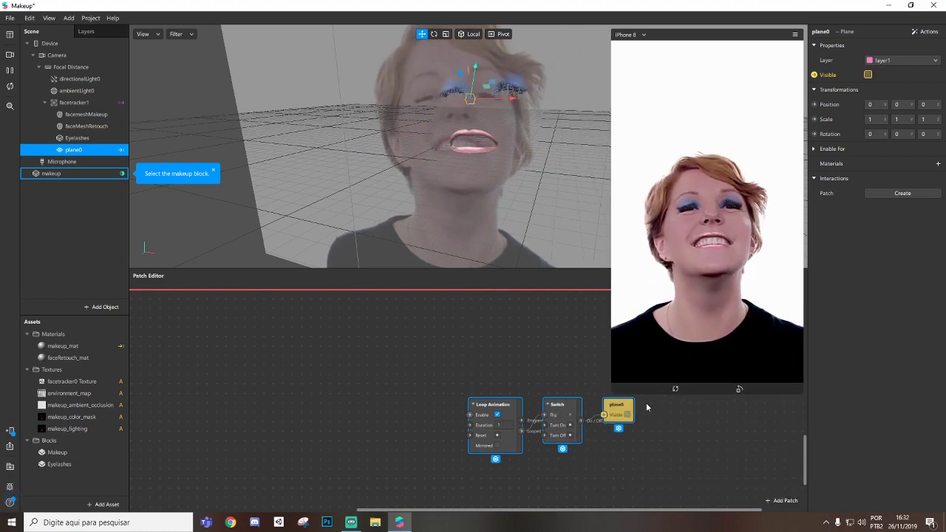
{"action": "left_click_drag", "start_coordinate": [488, 407], "coordinate": [234, 382]}
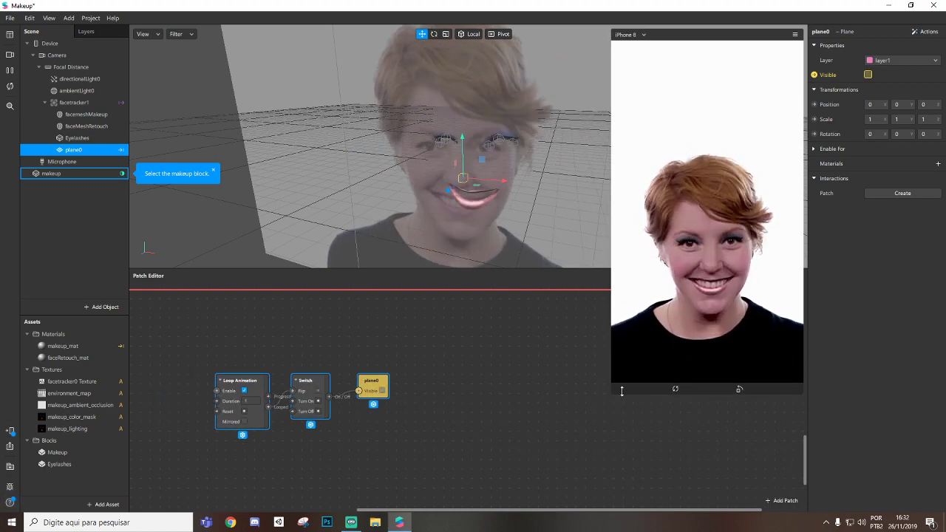
{"action": "left_click_drag", "start_coordinate": [611, 393], "coordinate": [548, 507]}
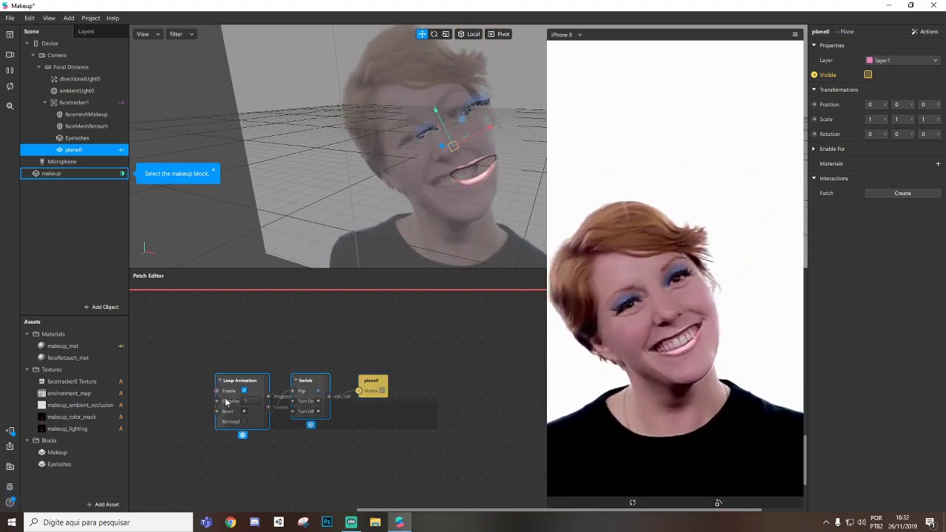
{"action": "key", "text": "Delete"}
Apply the Float animation to the plane.
{"action": "left_click", "coordinate": [924, 32]}
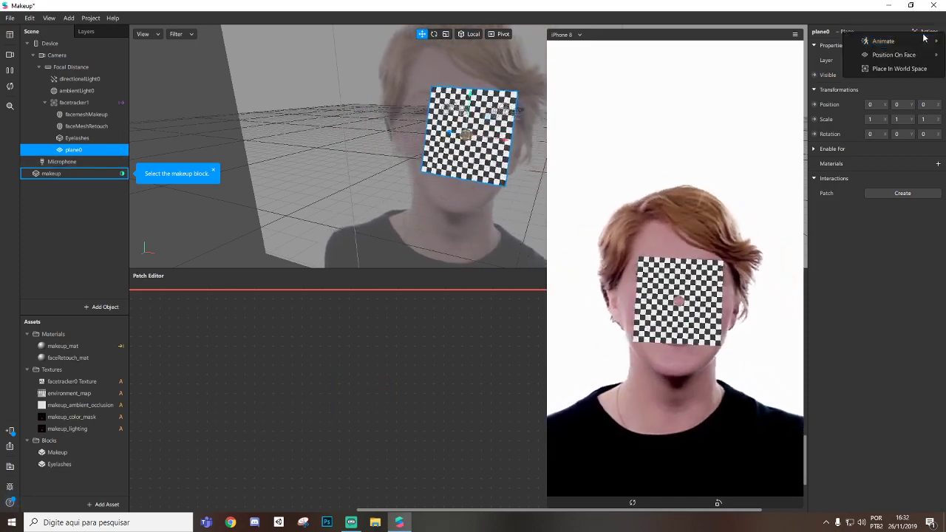
{"action": "mouse_move", "coordinate": [908, 46]}
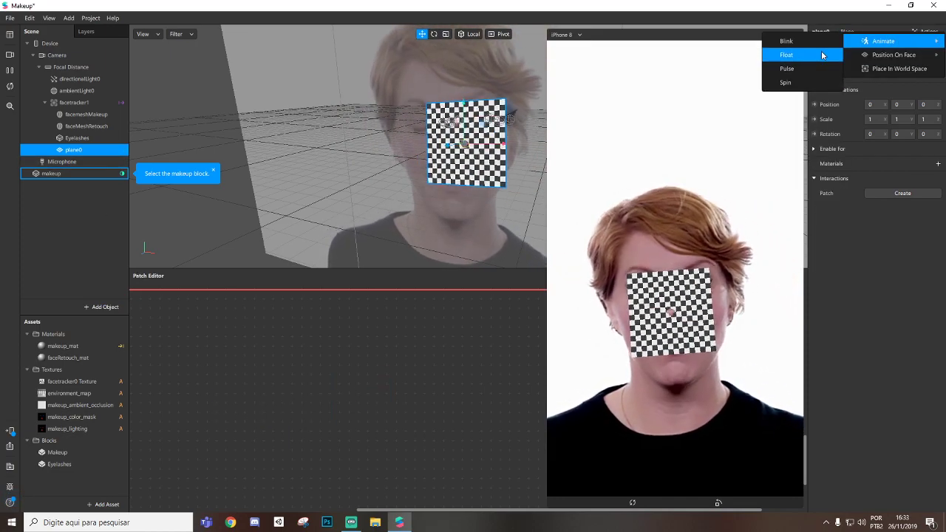
{"action": "left_click", "coordinate": [786, 55]}
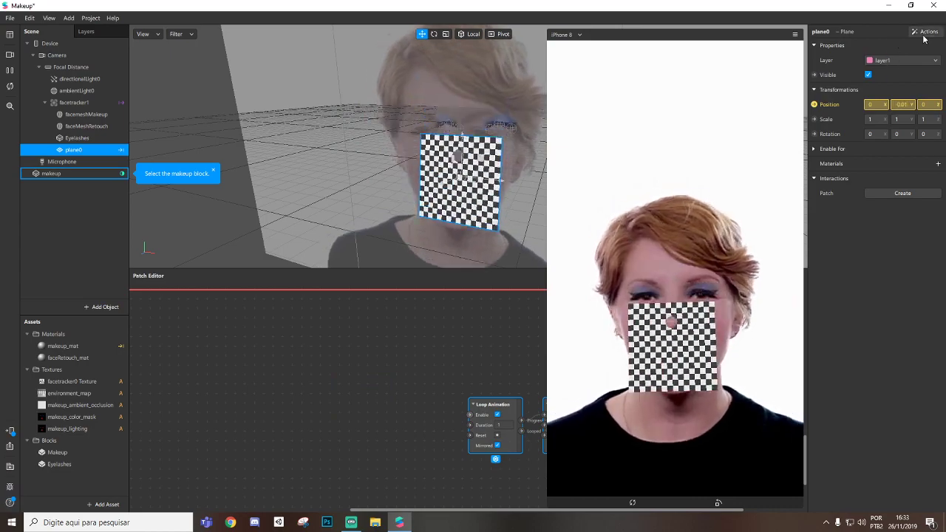
Add the Spin animation to the plane, and shrink the preview to uncover its patches in the Patch Editor.
{"action": "left_click", "coordinate": [924, 32]}
{"action": "mouse_move", "coordinate": [900, 46]}
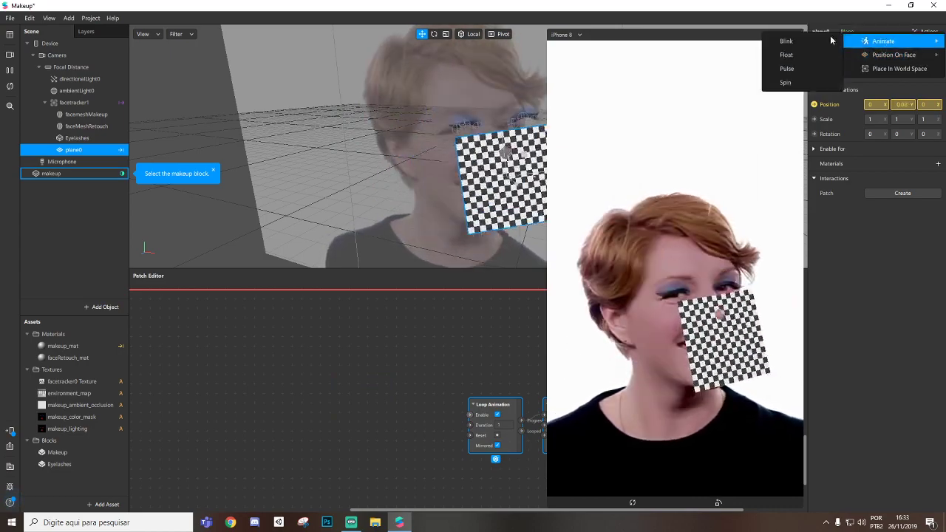
{"action": "left_click", "coordinate": [786, 82]}
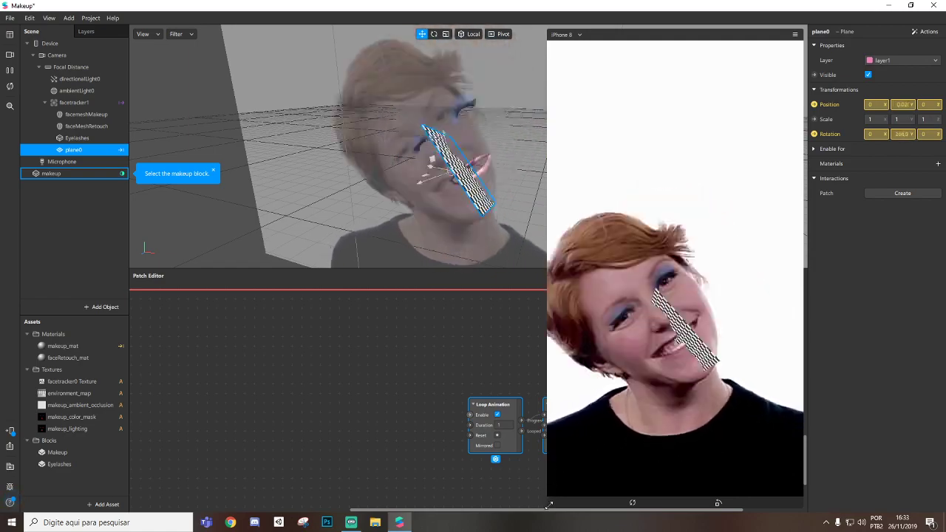
{"action": "left_click_drag", "start_coordinate": [548, 507], "coordinate": [630, 362]}
{"action": "left_click_drag", "start_coordinate": [564, 513], "coordinate": [622, 512]}
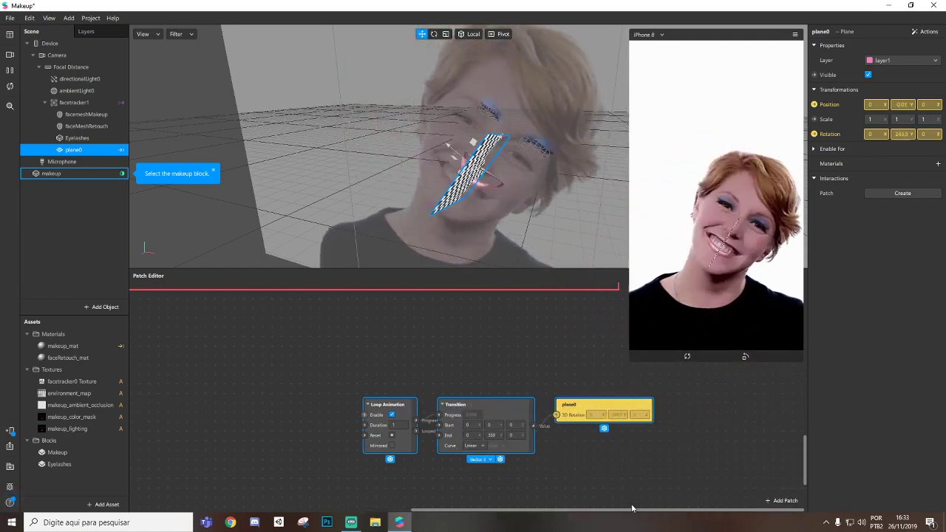
Delete the Loop Animation, Transition and plane patches of the Spin animation, and remove the plane from the scene.
{"action": "key", "text": "Delete"}
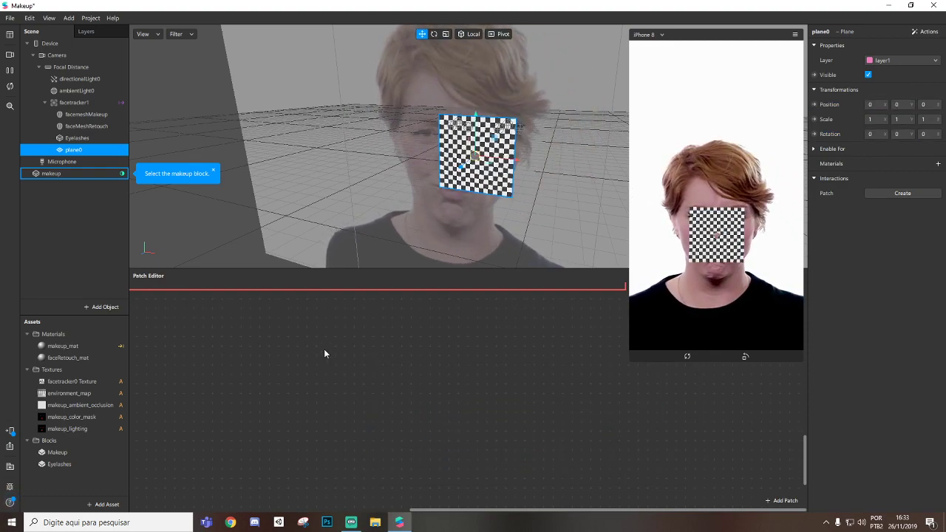
{"action": "key", "text": "Delete"}
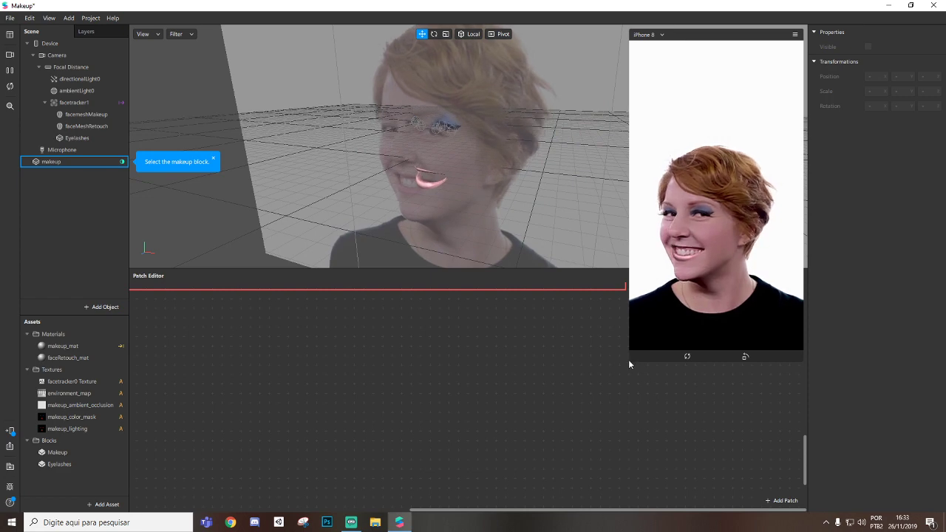
Set the makeup block's Eyeliner Color to black and its Eyeshadow Color to orange (#ffaa00) with an opacity of 1.
{"action": "left_click", "coordinate": [50, 161]}
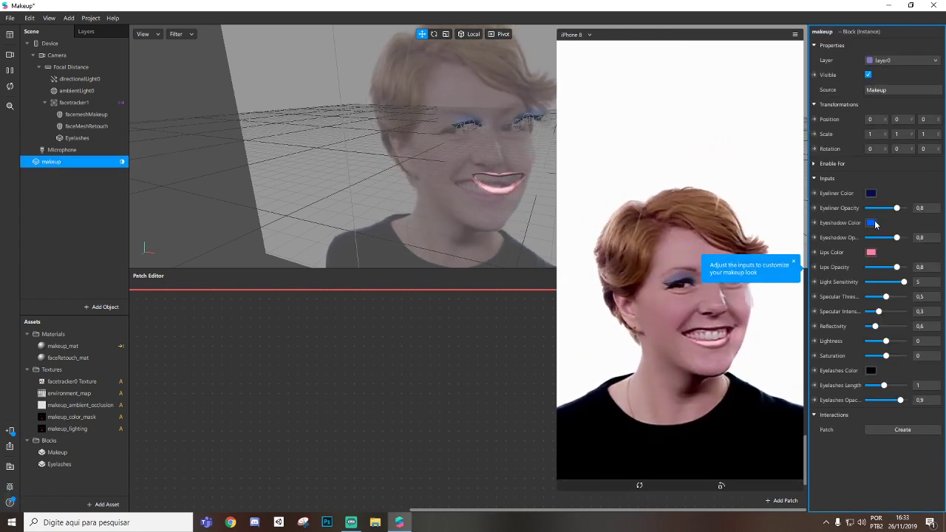
{"action": "left_click", "coordinate": [75, 138]}
{"action": "left_click", "coordinate": [62, 150]}
{"action": "left_click", "coordinate": [54, 161]}
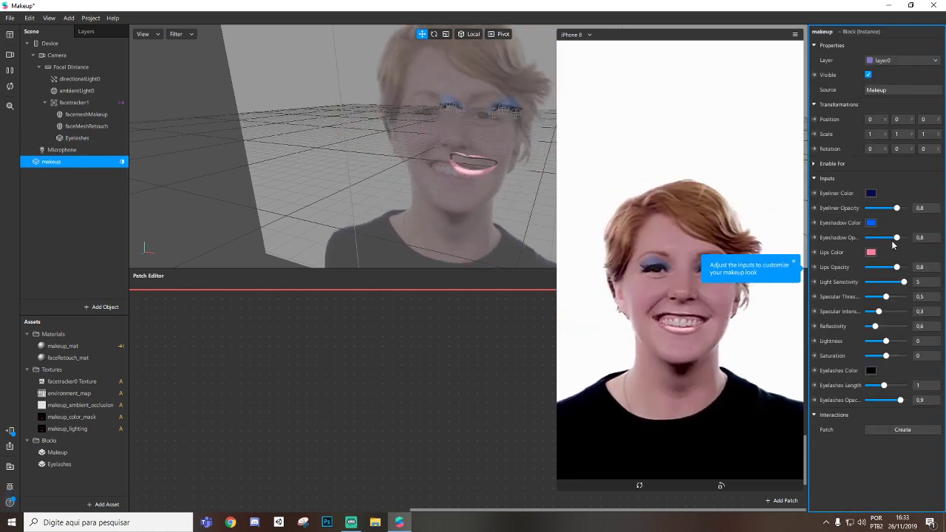
{"action": "left_click", "coordinate": [872, 193]}
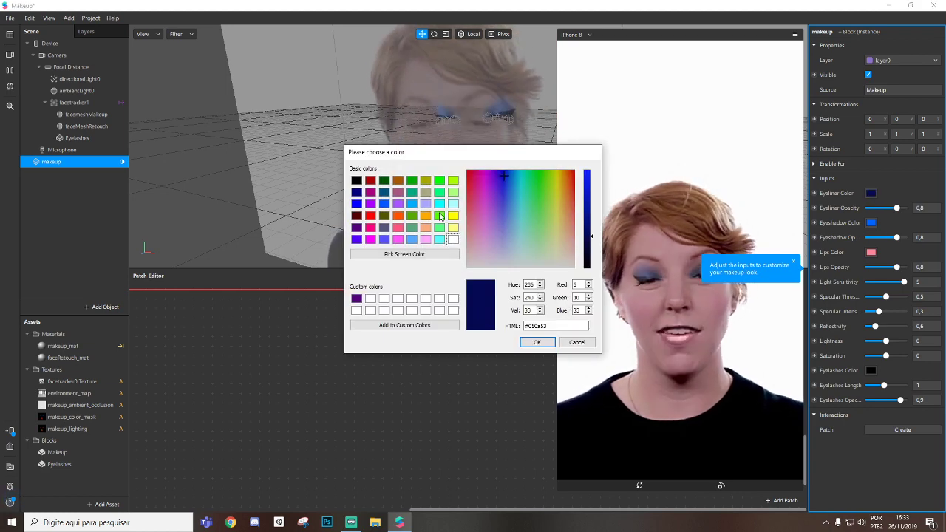
{"action": "left_click", "coordinate": [356, 180]}
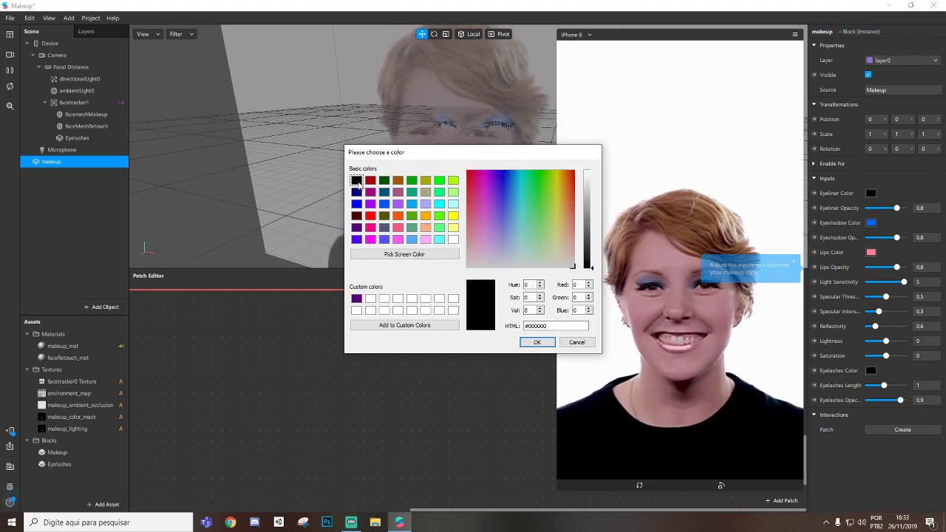
{"action": "left_click", "coordinate": [538, 343]}
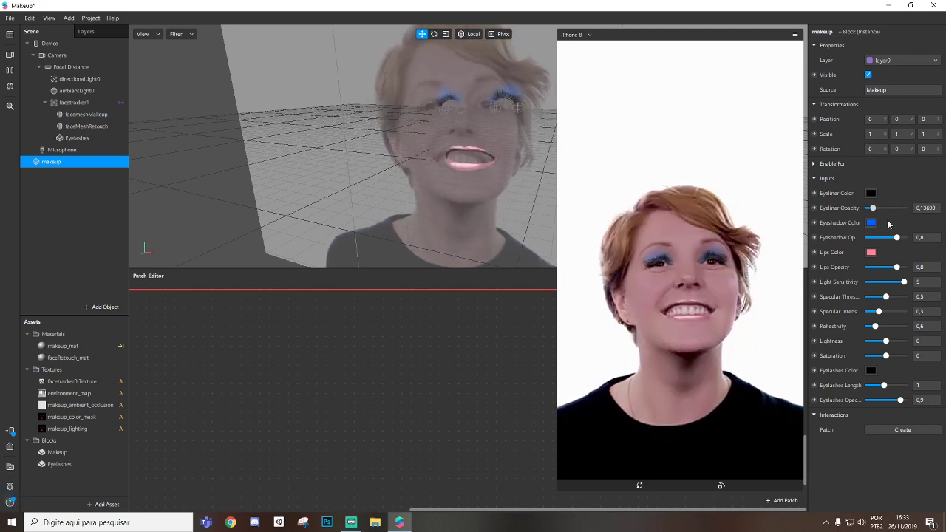
{"action": "left_click", "coordinate": [872, 223]}
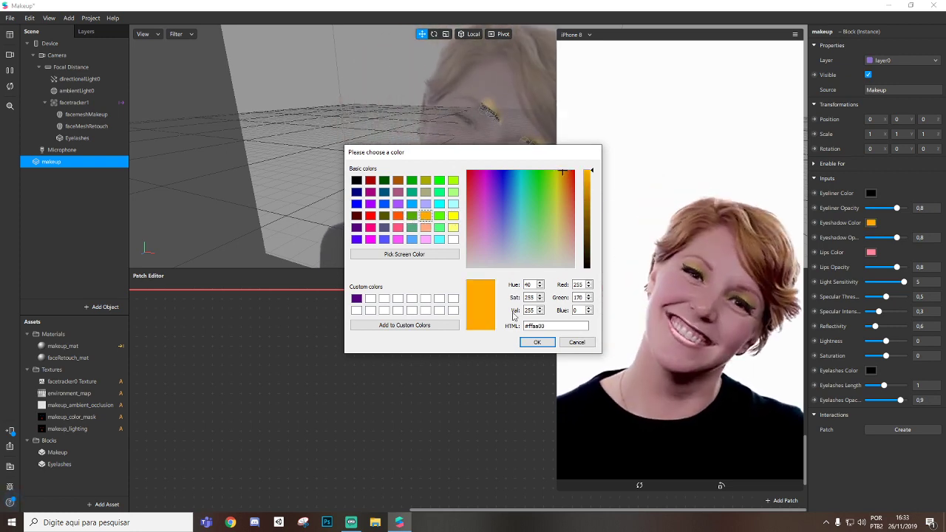
{"action": "left_click", "coordinate": [538, 343]}
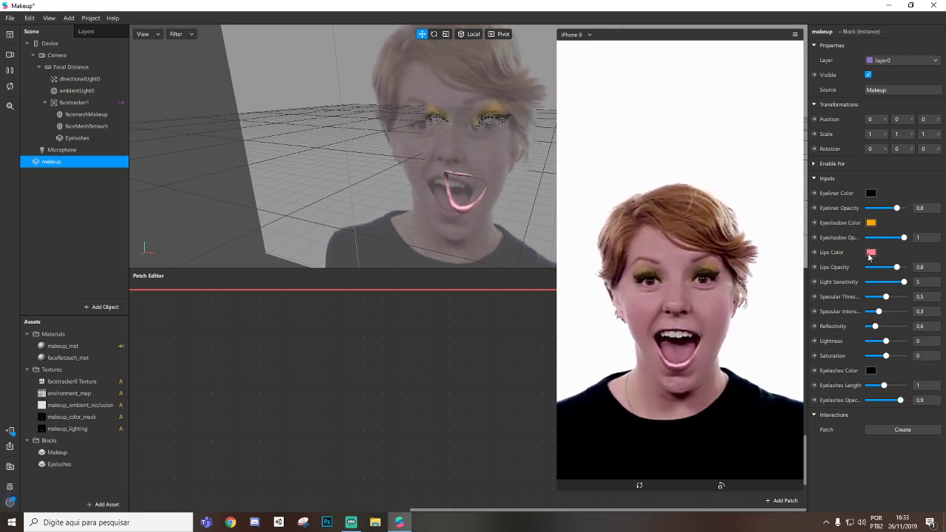
Set the makeup block's Lips Color to red, and try a different Lips Opacity before undoing that opacity change.
{"action": "left_click", "coordinate": [872, 253]}
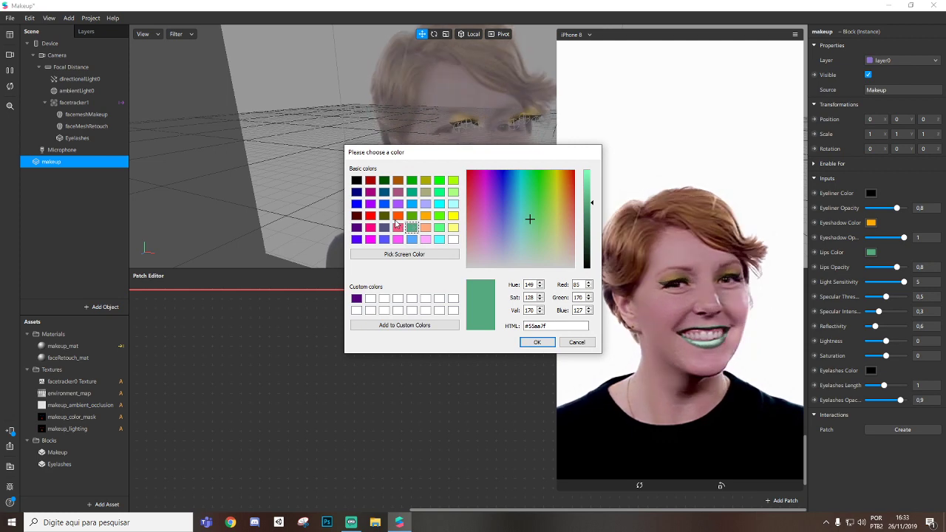
{"action": "left_click", "coordinate": [538, 343]}
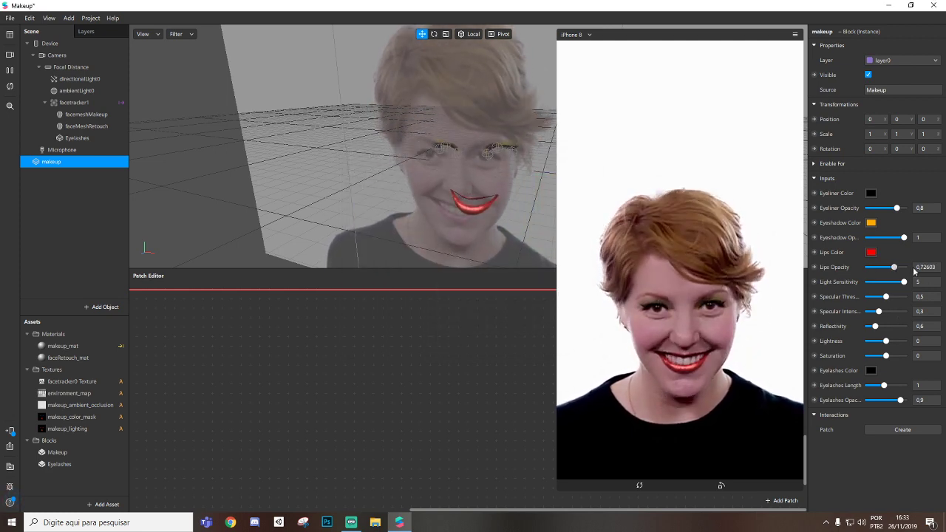
{"action": "left_click_drag", "start_coordinate": [914, 270], "coordinate": [883, 270]}
{"action": "key", "text": "ctrl+z"}
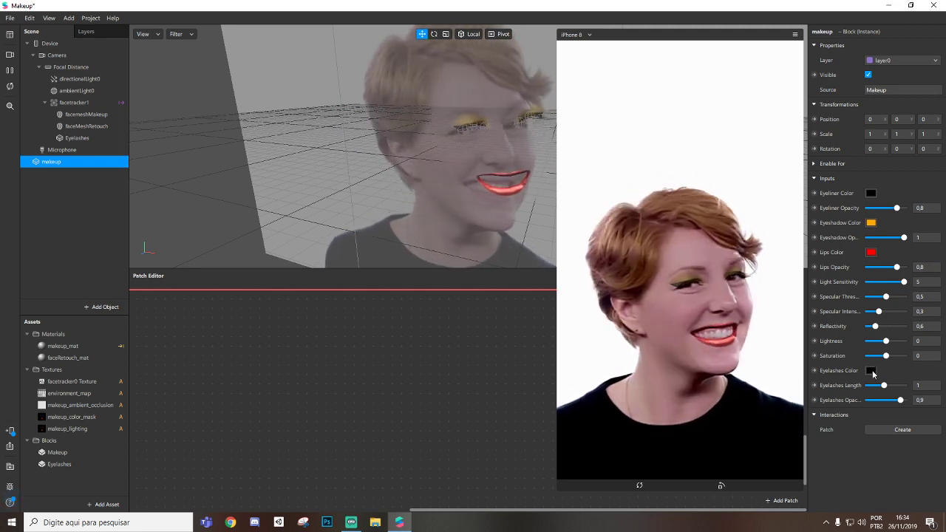
Try several basic colors for the makeup block's eyelashes, and set the Eyelashes Color to cyan (#00ffff).
{"action": "left_click", "coordinate": [871, 371]}
{"action": "left_click_drag", "start_coordinate": [471, 164], "coordinate": [403, 247]}
{"action": "left_click", "coordinate": [405, 316]}
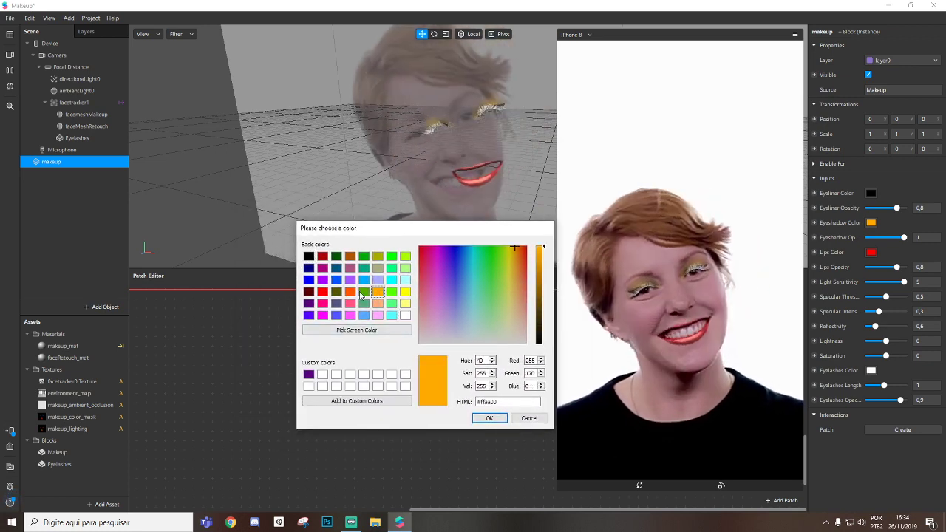
{"action": "left_click", "coordinate": [351, 292]}
{"action": "left_click", "coordinate": [350, 280]}
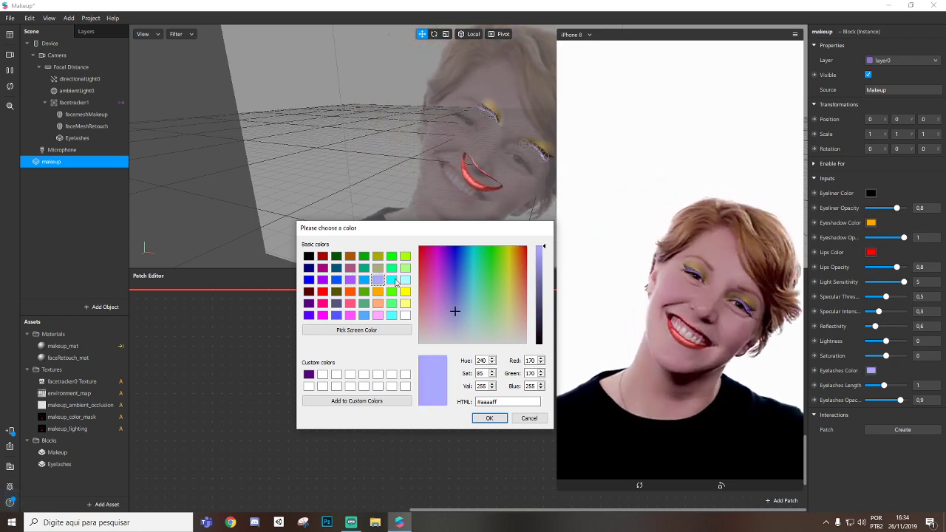
{"action": "left_click", "coordinate": [490, 419]}
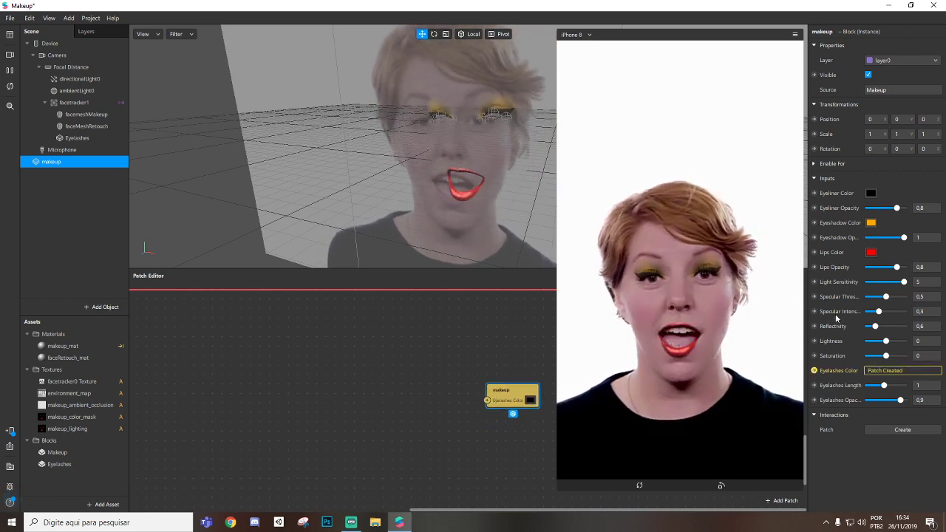
Add a Screen Tap patch to the graph for controlling the makeup's lips color.
{"action": "right_click", "coordinate": [174, 391]}
{"action": "type", "text": "scree"}
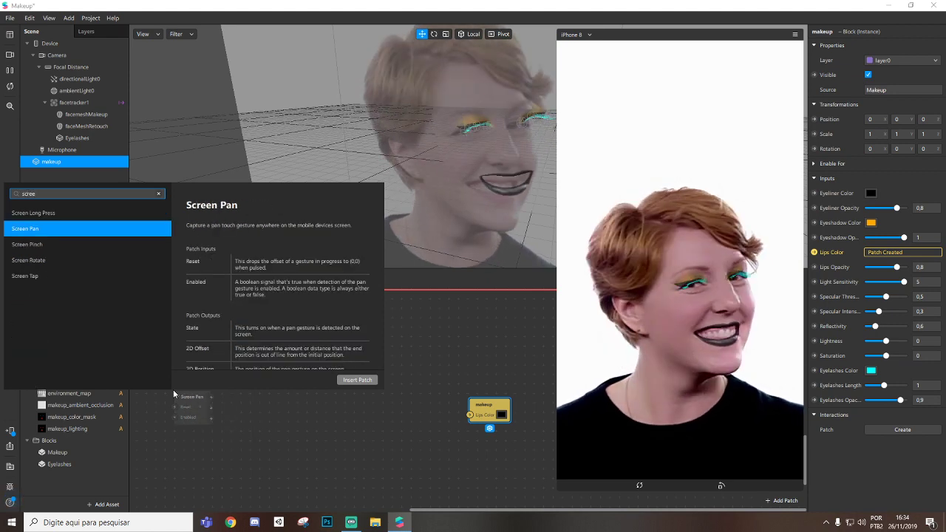
{"action": "key", "text": "Down"}
{"action": "key", "text": "Down"}
{"action": "key", "text": "Down"}
{"action": "key", "text": "Return"}
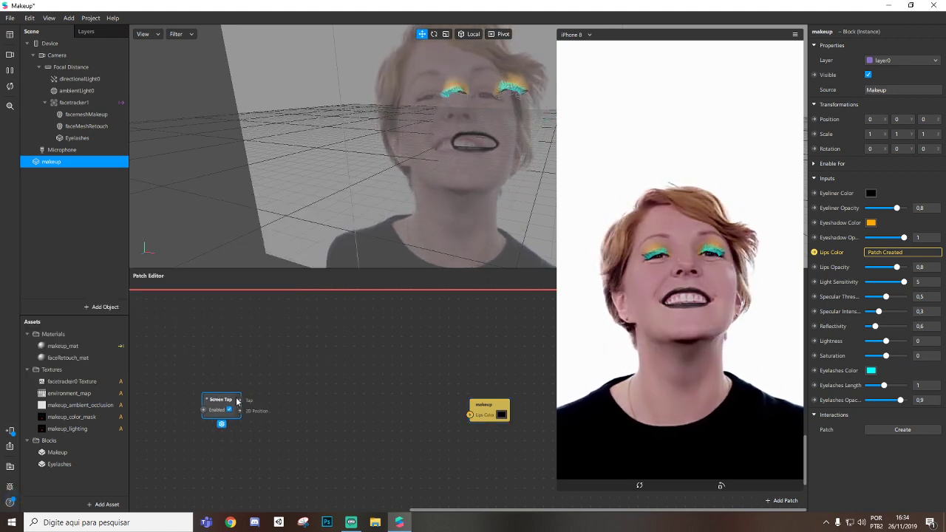
Chain a Counter patch and an Option Picker patch between the Screen Tap's tap output and the Lips Color patch.
{"action": "left_click_drag", "start_coordinate": [264, 401], "coordinate": [324, 401]}
{"action": "type", "text": "count"}
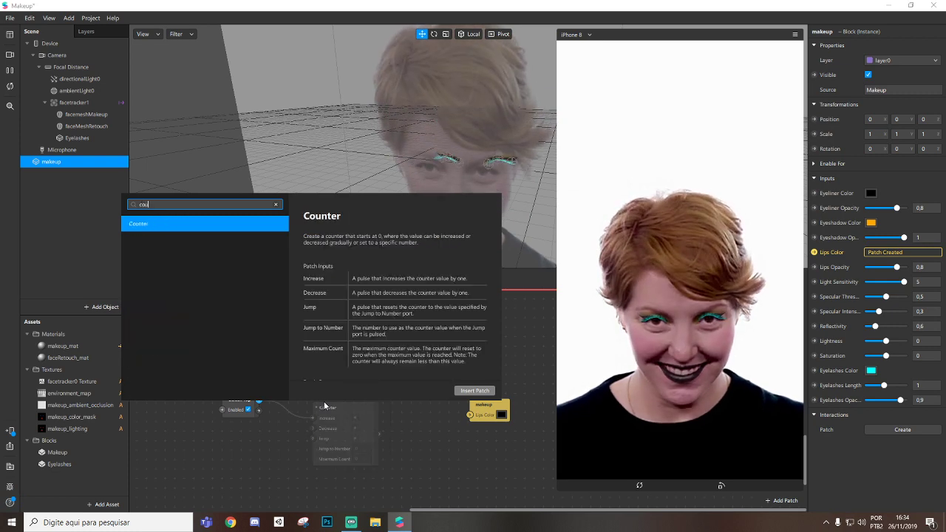
{"action": "key", "text": "Return"}
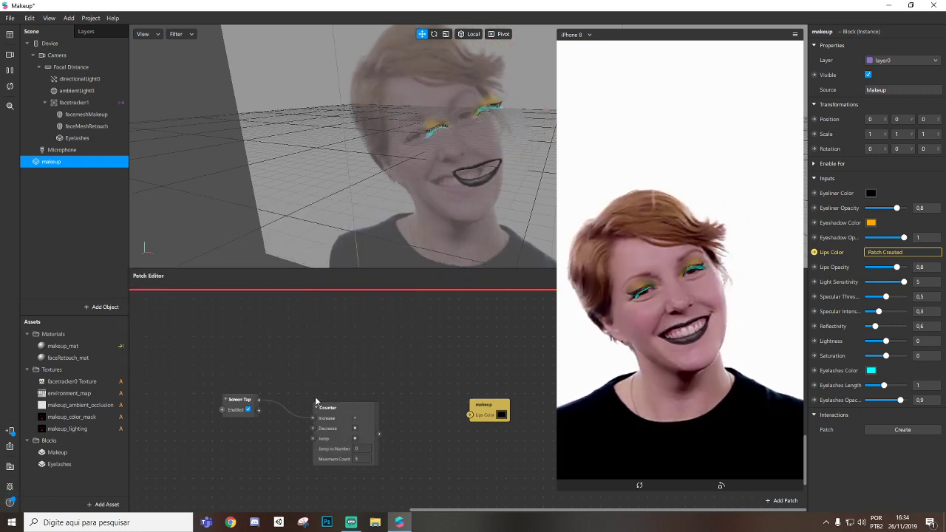
{"action": "left_click_drag", "start_coordinate": [348, 417], "coordinate": [395, 414]}
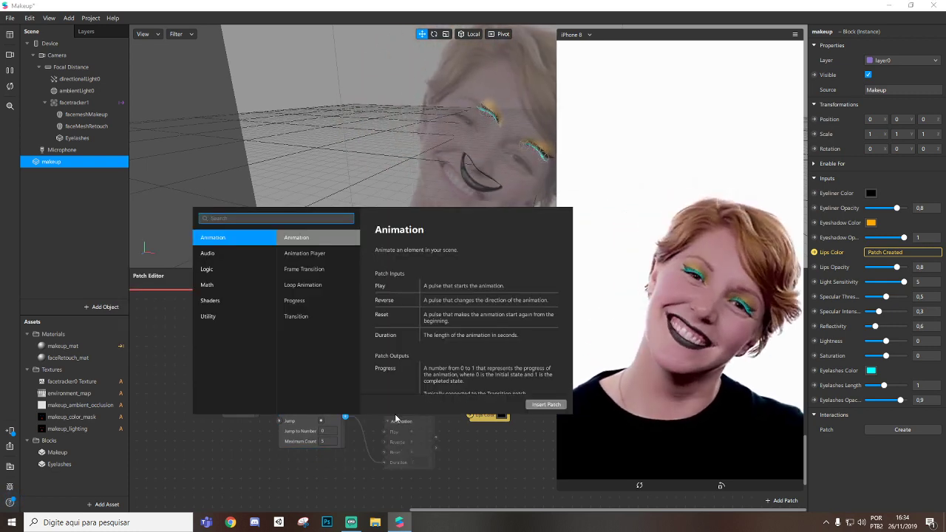
{"action": "type", "text": "optio"}
{"action": "key", "text": "Return"}
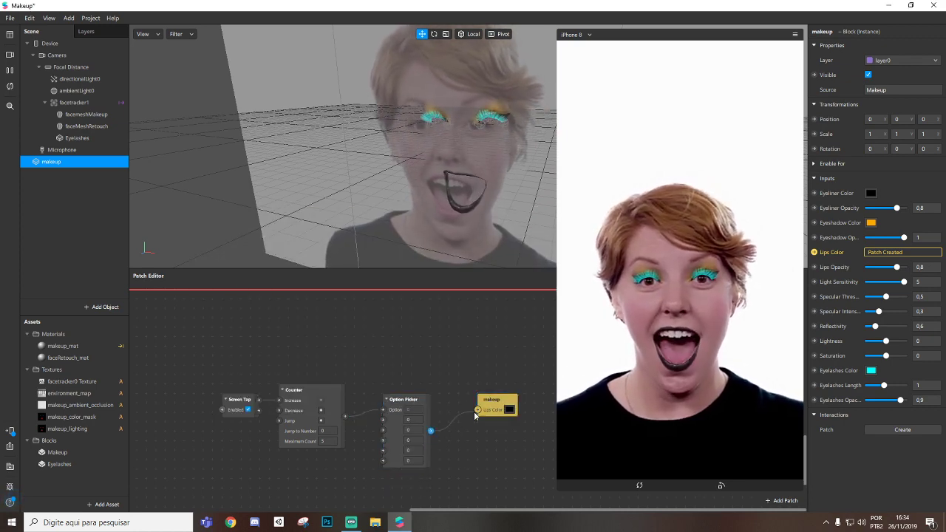
Change the Option Picker's value type to Color, and align the patch between the Counter and the Lips Color patch.
{"action": "left_click", "coordinate": [399, 442]}
{"action": "left_click", "coordinate": [403, 480]}
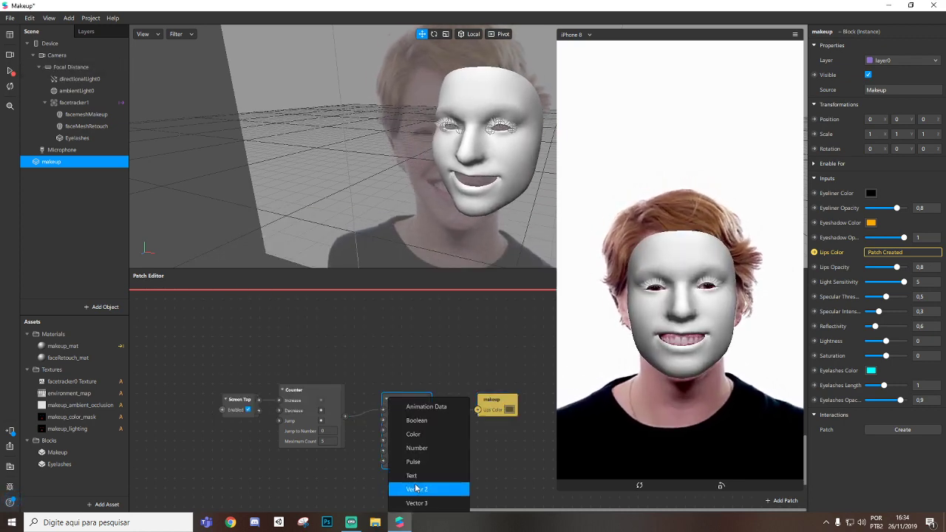
{"action": "left_click", "coordinate": [403, 420]}
{"action": "left_click_drag", "start_coordinate": [408, 403], "coordinate": [422, 392]}
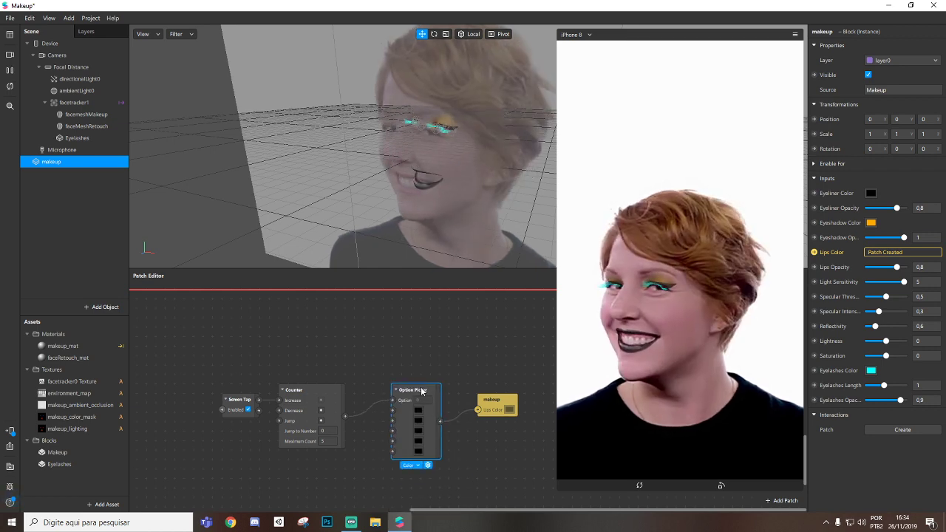
Set the Option Picker's first three colors to red (#ff0000), pink and dark purple.
{"action": "left_click", "coordinate": [419, 412]}
{"action": "left_click", "coordinate": [370, 216]}
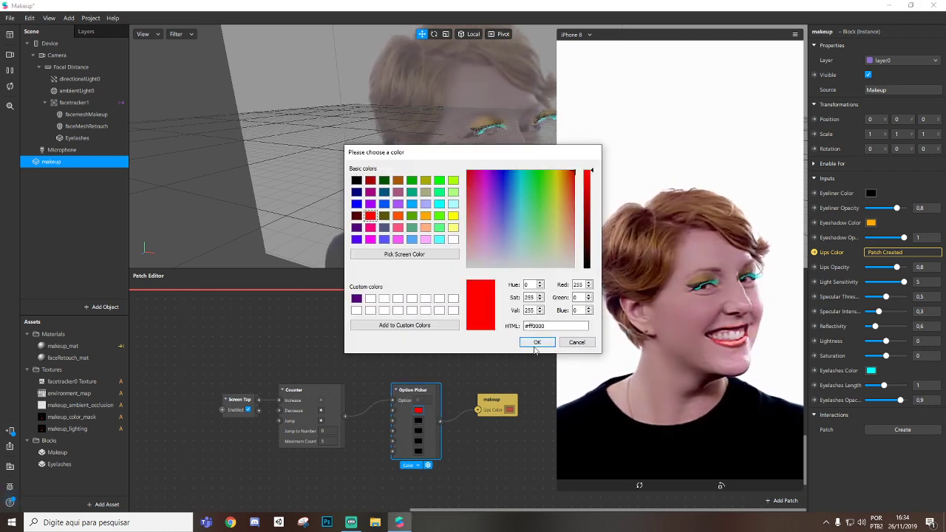
{"action": "left_click", "coordinate": [537, 342]}
{"action": "left_click", "coordinate": [419, 420]}
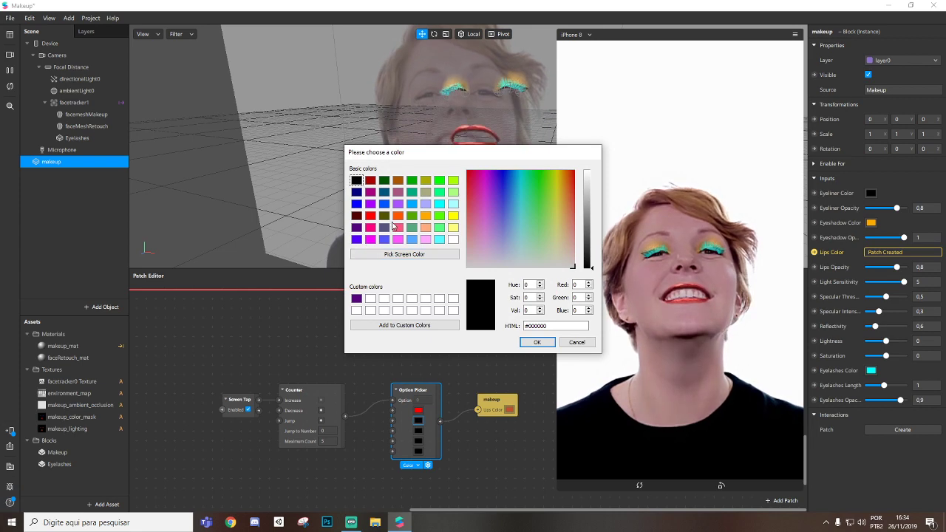
{"action": "left_click", "coordinate": [371, 228]}
{"action": "left_click", "coordinate": [534, 342]}
{"action": "left_click", "coordinate": [419, 431]}
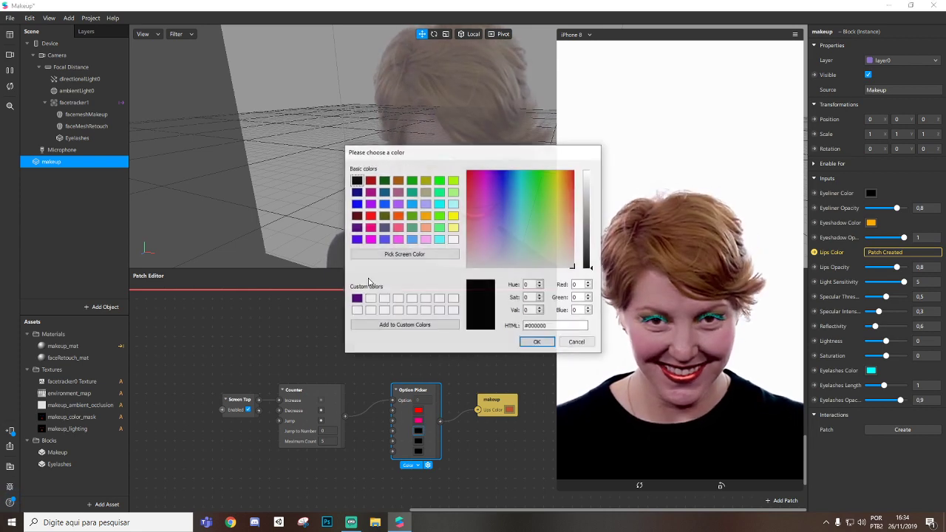
{"action": "left_click", "coordinate": [357, 227]}
{"action": "left_click", "coordinate": [538, 342]}
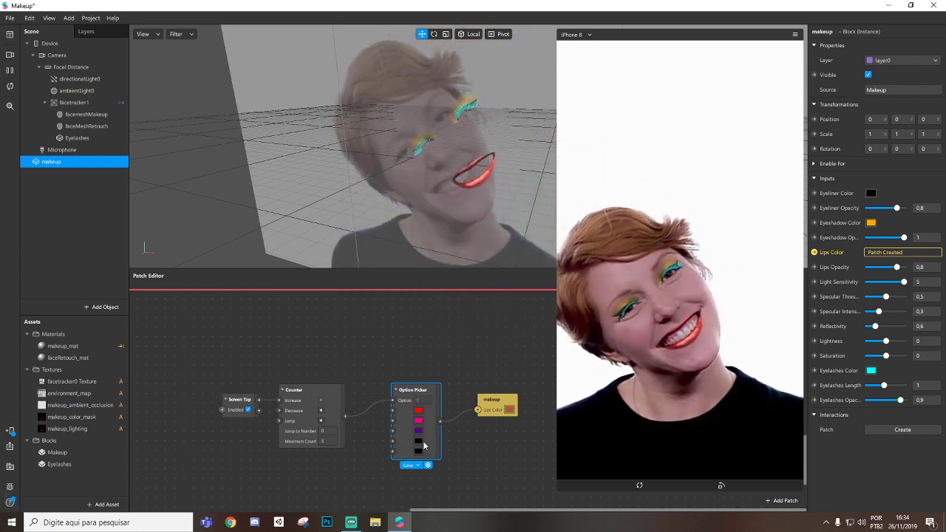
Set the Option Picker's fourth color to orange (#ffaa00) and fifth to green, and test the lips color switching in the preview.
{"action": "left_click", "coordinate": [419, 442]}
{"action": "left_click", "coordinate": [425, 216]}
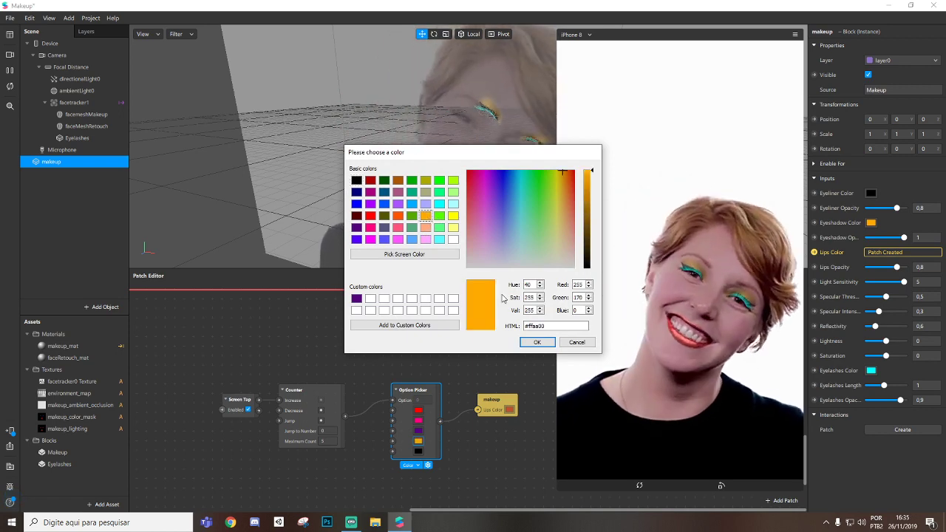
{"action": "left_click", "coordinate": [538, 342]}
{"action": "left_click", "coordinate": [419, 451]}
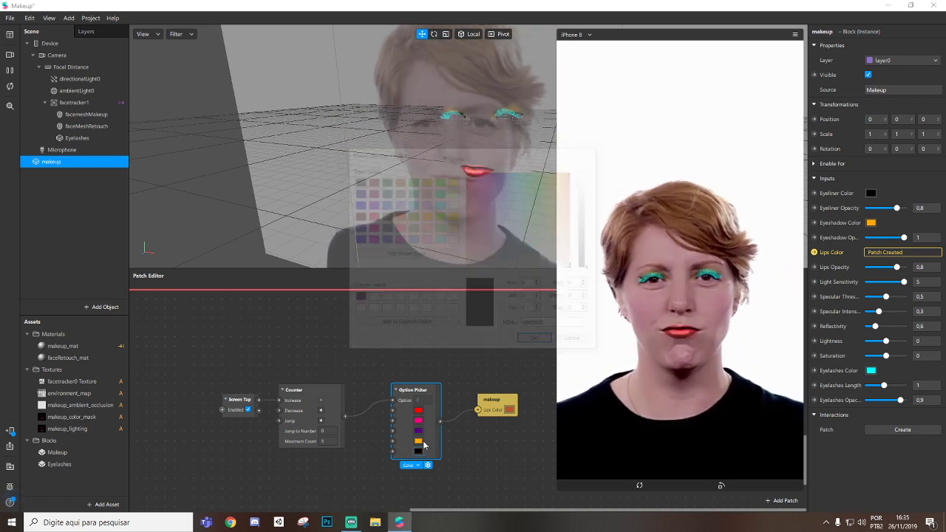
{"action": "left_click", "coordinate": [439, 180]}
{"action": "left_click", "coordinate": [537, 343]}
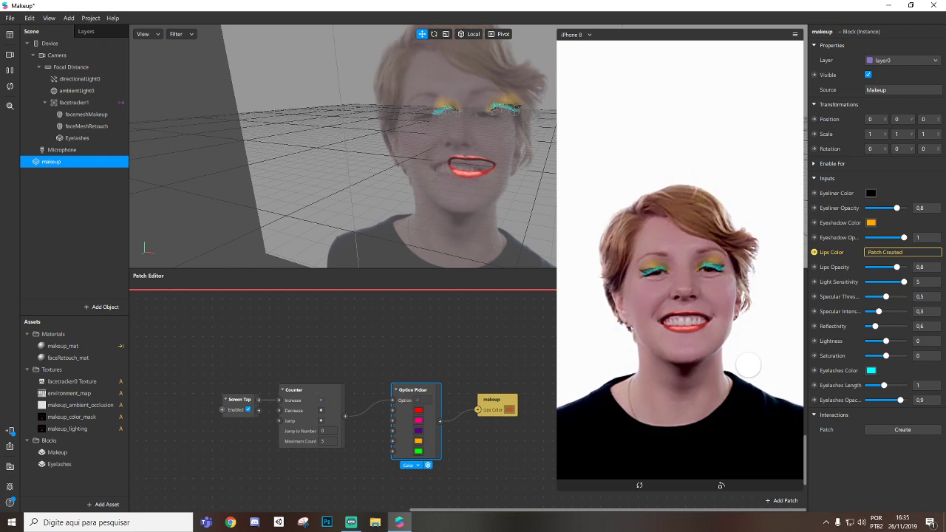
{"action": "left_click", "coordinate": [748, 366]}
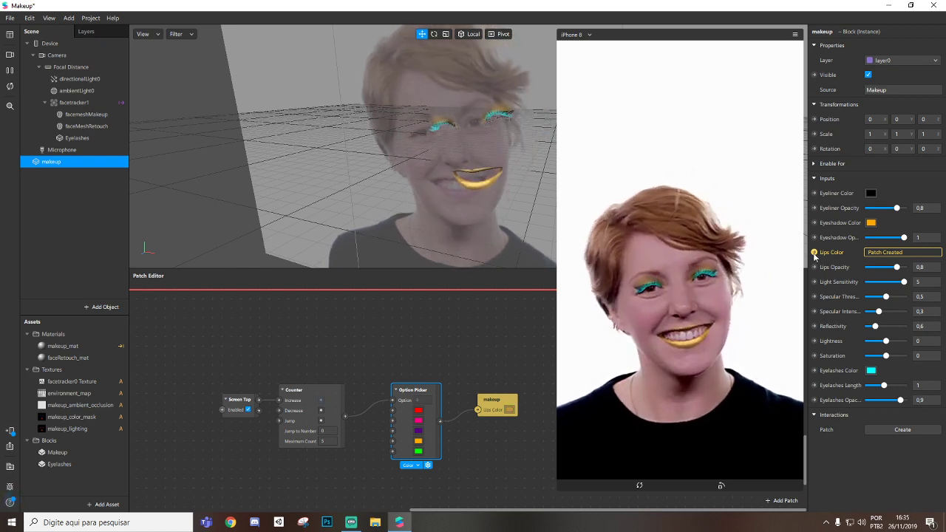
Try driving the eyelashes with the same colors by creating an Eyelashes Color patch and connecting the Option Picker to it.
{"action": "left_click", "coordinate": [816, 371]}
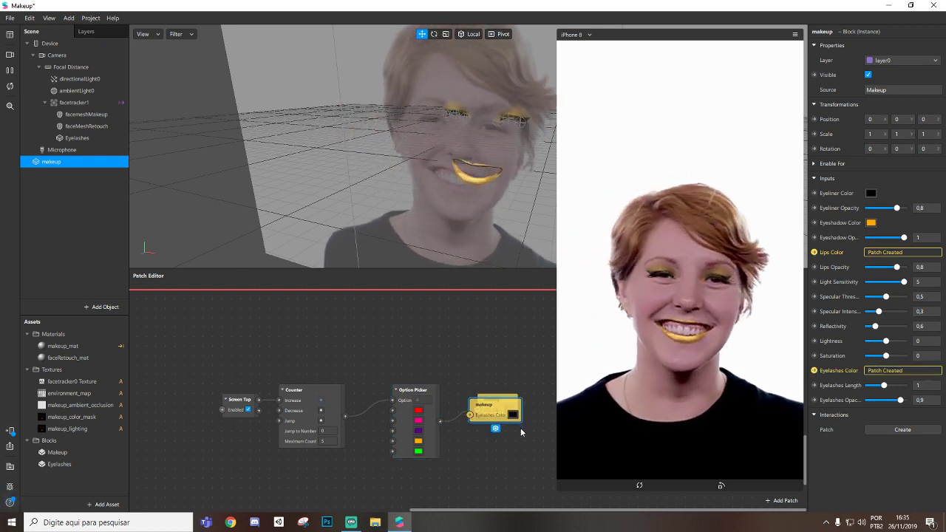
{"action": "left_click_drag", "start_coordinate": [493, 409], "coordinate": [480, 362]}
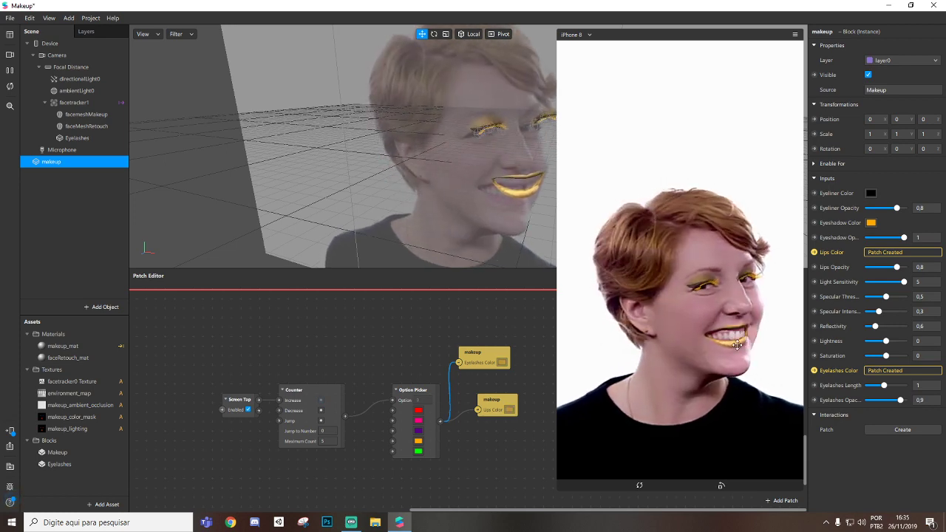
{"action": "left_click_drag", "start_coordinate": [559, 489], "coordinate": [550, 507]}
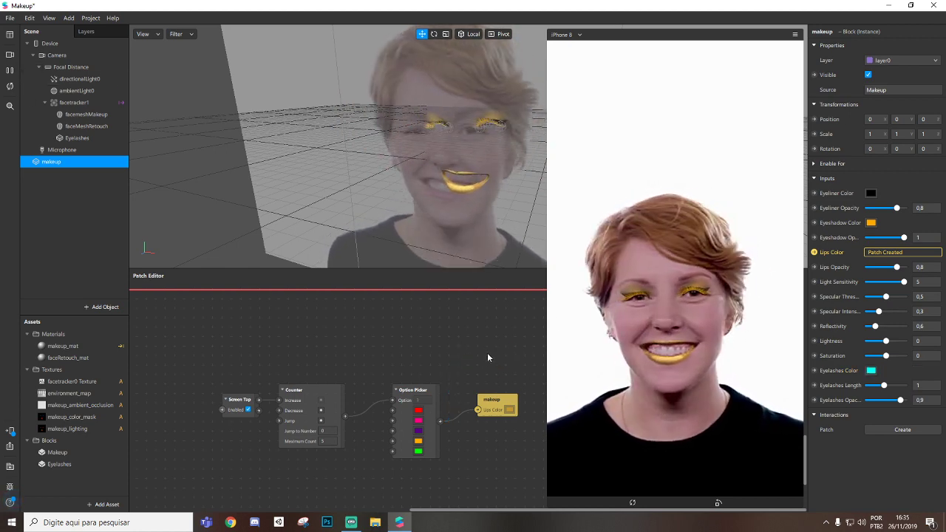
Set the makeup block's Eyelashes Color to black.
{"action": "left_click", "coordinate": [871, 371]}
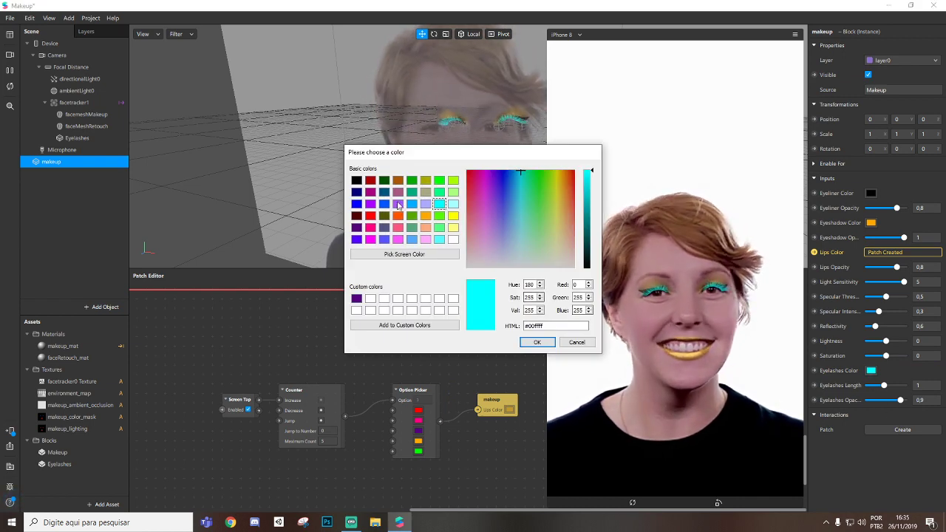
{"action": "left_click", "coordinate": [356, 180]}
{"action": "left_click", "coordinate": [538, 342]}
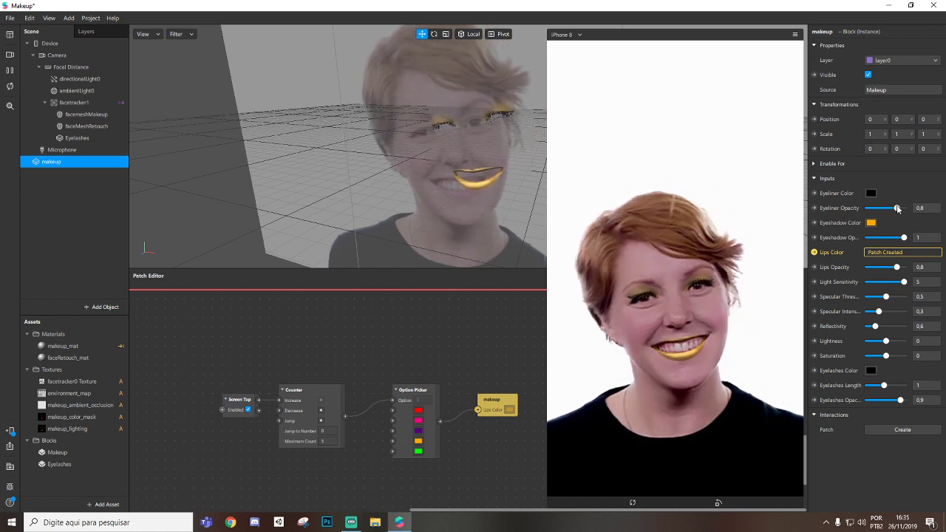
Lower the makeup block's Eyeliner Opacity to 0 and set its Eyelashes Length to about 1.7.
{"action": "left_click_drag", "start_coordinate": [898, 209], "coordinate": [920, 209]}
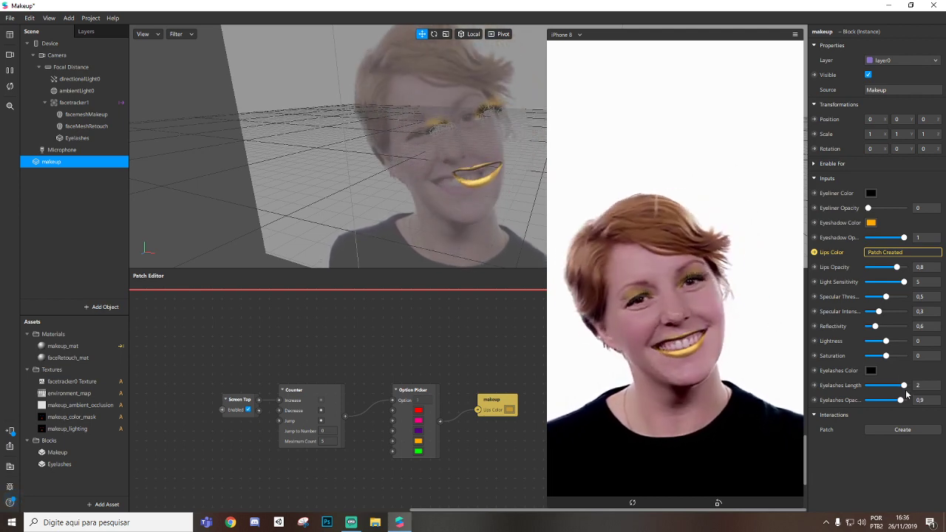
{"action": "mouse_move", "coordinate": [903, 386]}
{"action": "left_mouse_down"}
{"action": "mouse_move", "coordinate": [891, 386]}
{"action": "mouse_move", "coordinate": [901, 386]}
{"action": "left_mouse_up"}
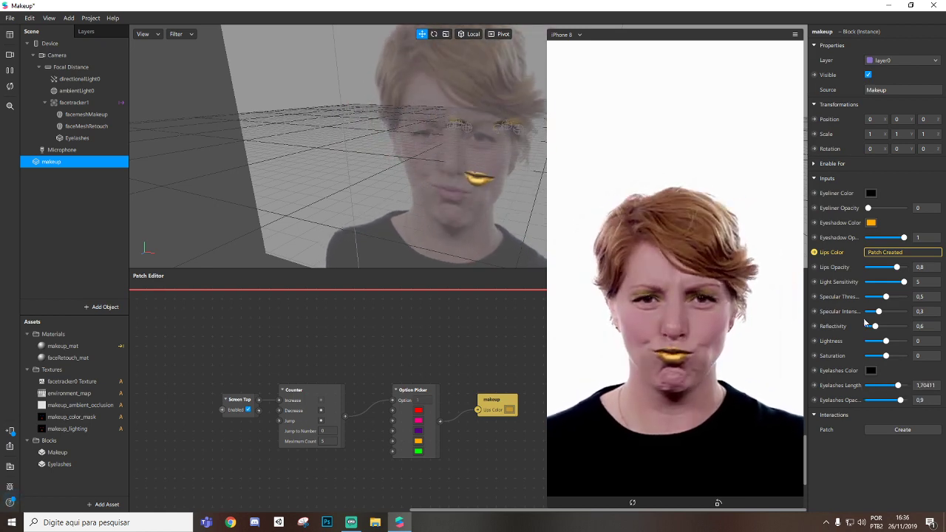
Close the Makeup project and discard its changes.
{"action": "left_click", "coordinate": [933, 6]}
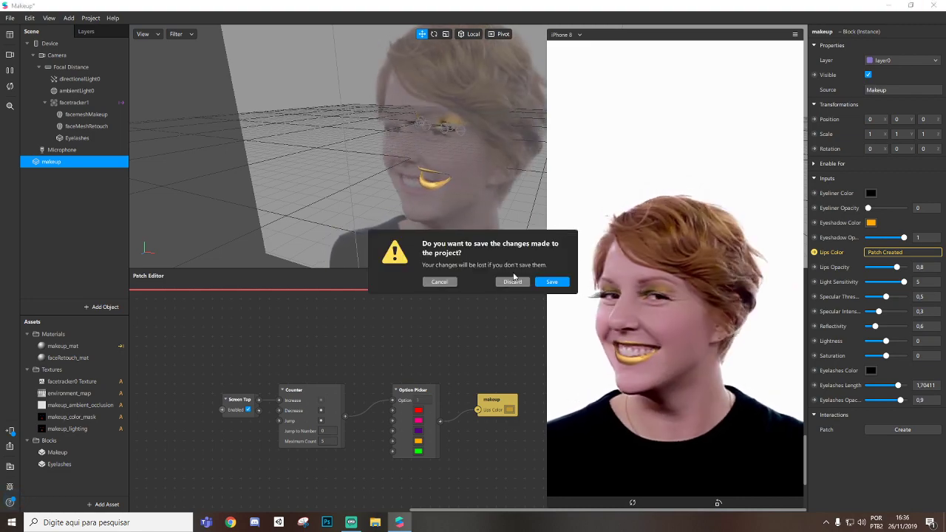
{"action": "left_click", "coordinate": [513, 281]}
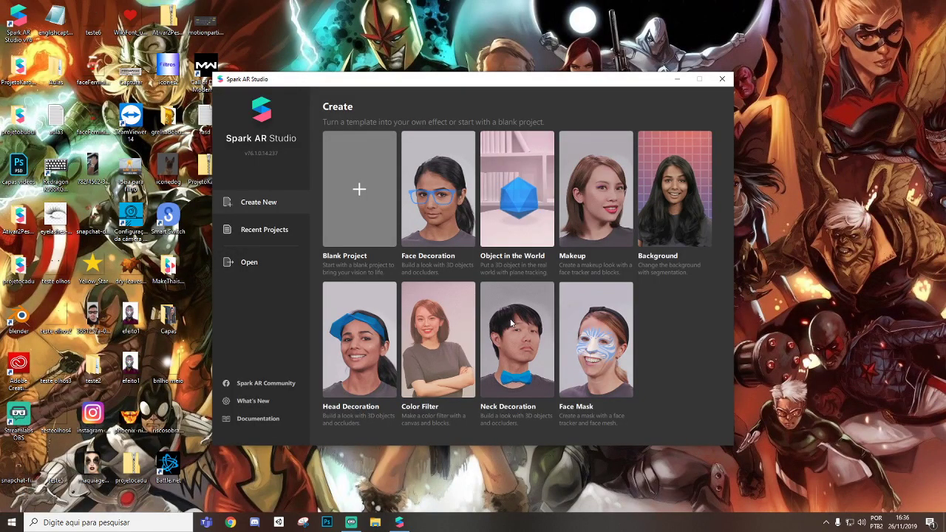
Create a project from the Neck Decoration template, preview the bow tie with the webcam, and close the project.
{"action": "left_click", "coordinate": [492, 294]}
{"action": "left_click", "coordinate": [168, 112]}
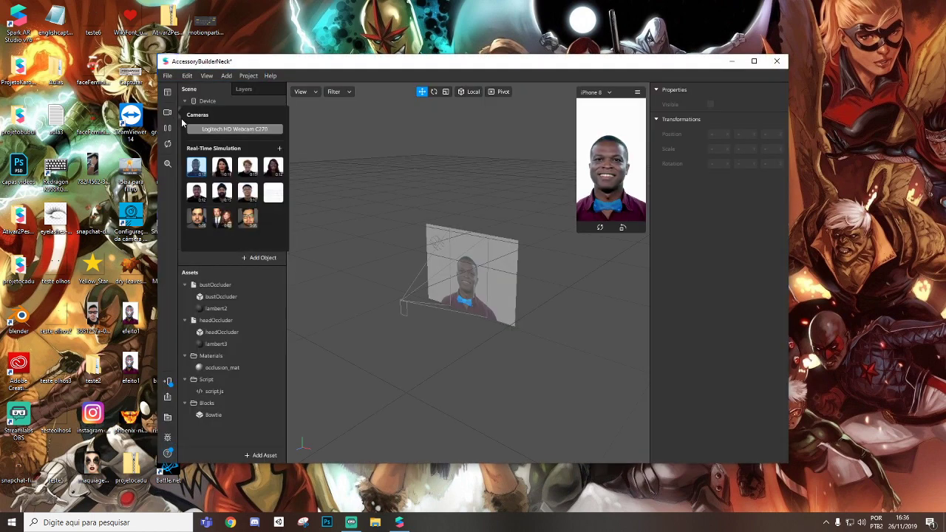
{"action": "double_click", "coordinate": [348, 63]}
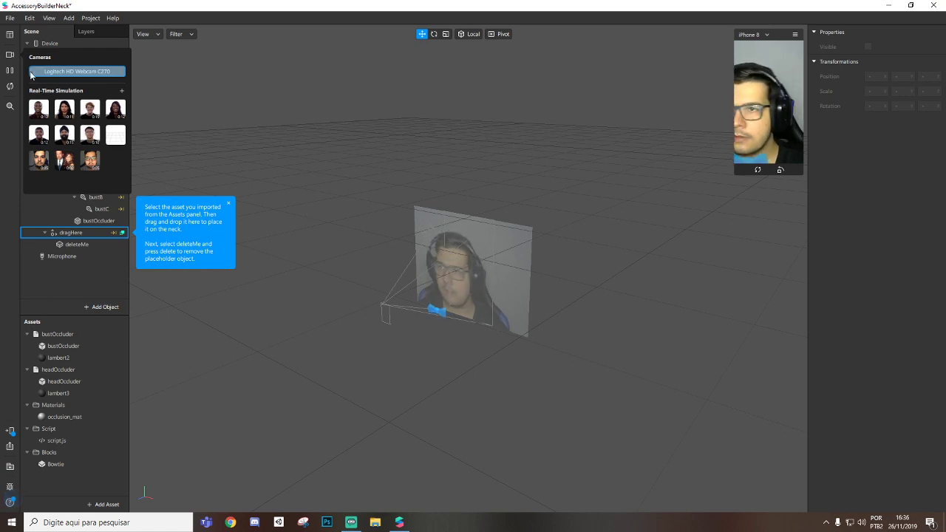
{"action": "left_click", "coordinate": [888, 5]}
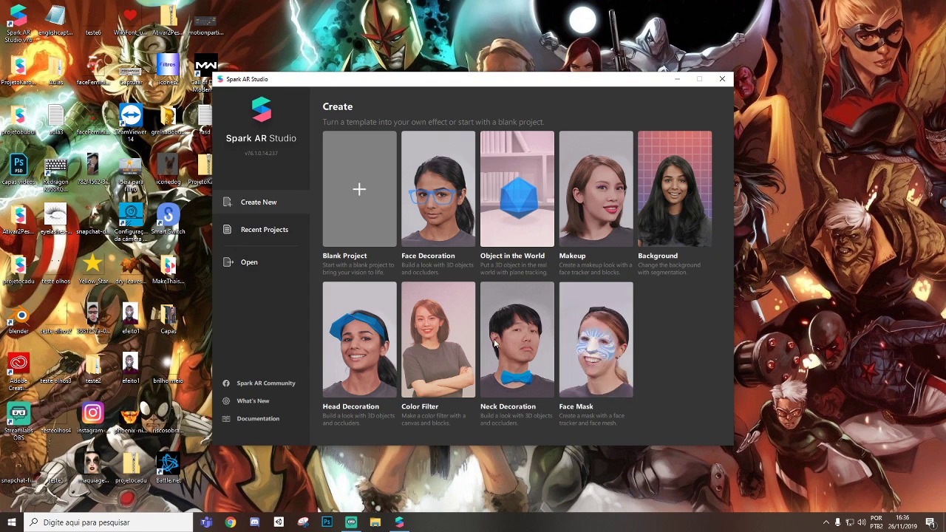
Create a project from the Color Filter template, select the colorFilter block, and show the webcam feed in an enlarged preview.
{"action": "left_click", "coordinate": [422, 328]}
{"action": "left_click", "coordinate": [244, 195]}
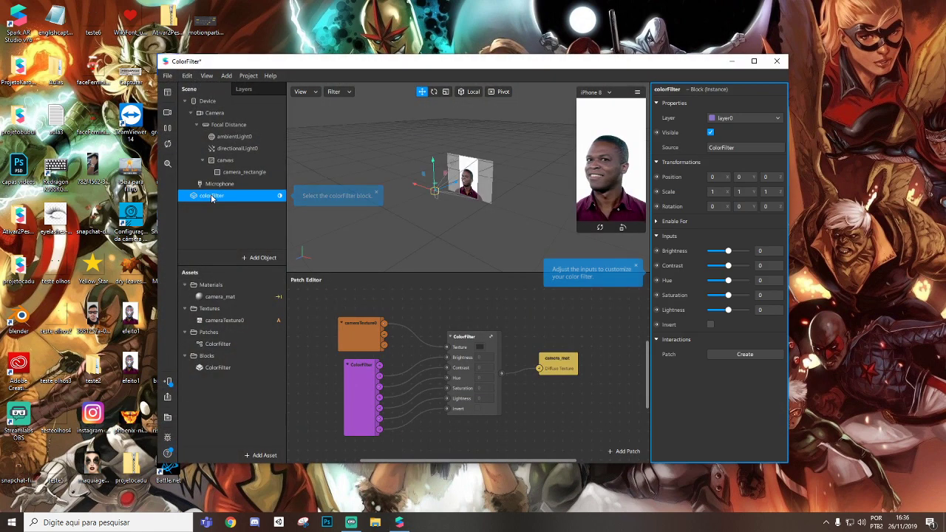
{"action": "double_click", "coordinate": [537, 66]}
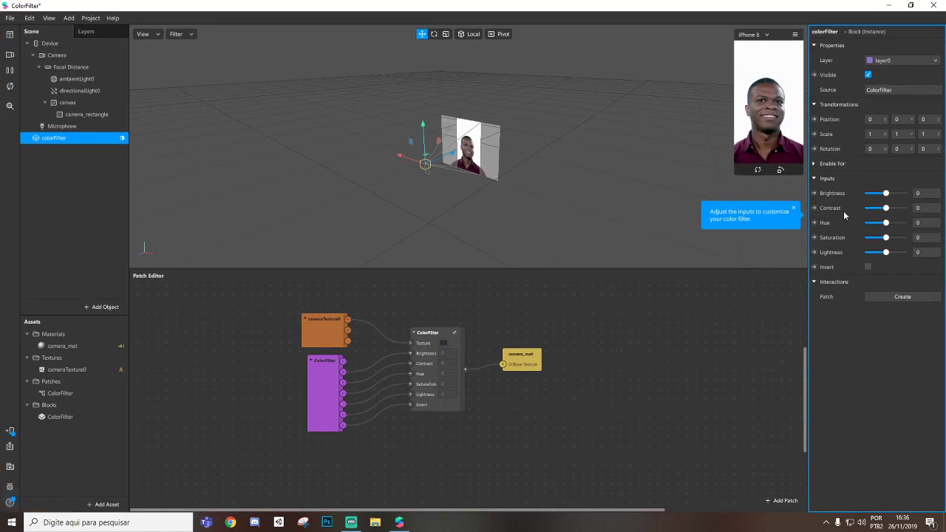
{"action": "left_click_drag", "start_coordinate": [738, 173], "coordinate": [671, 293]}
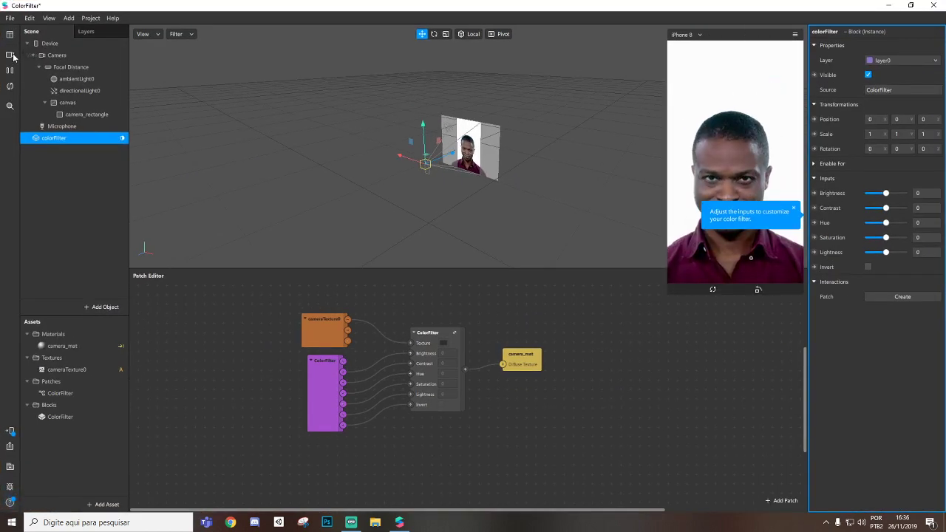
{"action": "left_click", "coordinate": [10, 55]}
{"action": "left_click", "coordinate": [43, 73]}
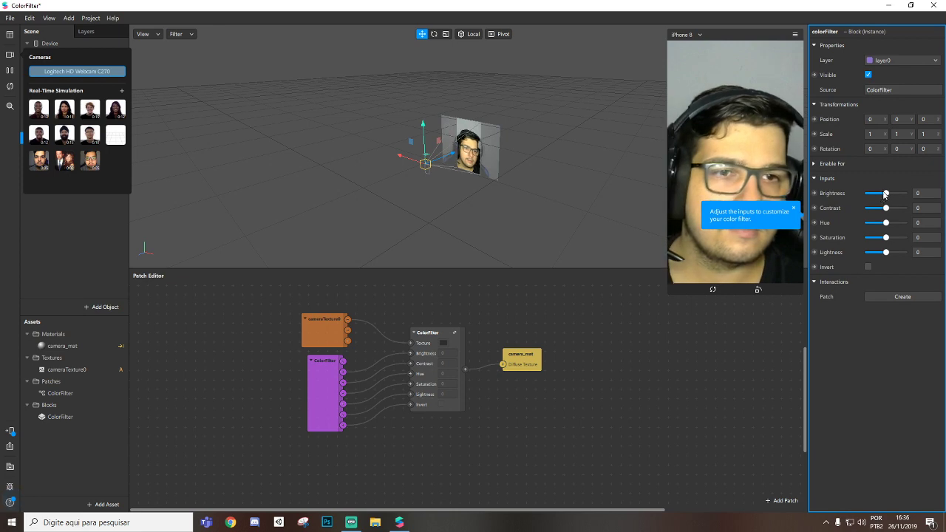
Try the filter with Brightness about 22.6, Contrast 37, Hue -71.5, Saturation 100 and Lightness -15, and close the project without saving.
{"action": "left_click_drag", "start_coordinate": [885, 193], "coordinate": [883, 253]}
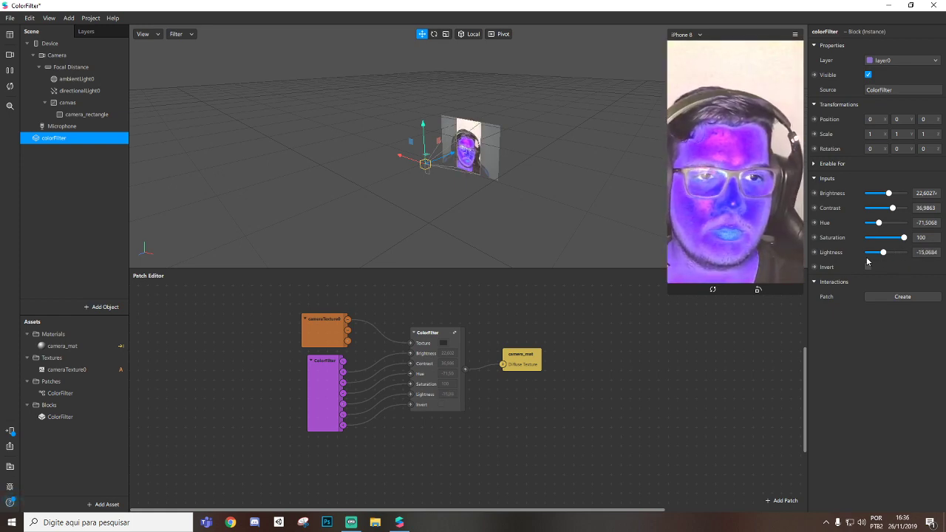
{"action": "left_click", "coordinate": [934, 5]}
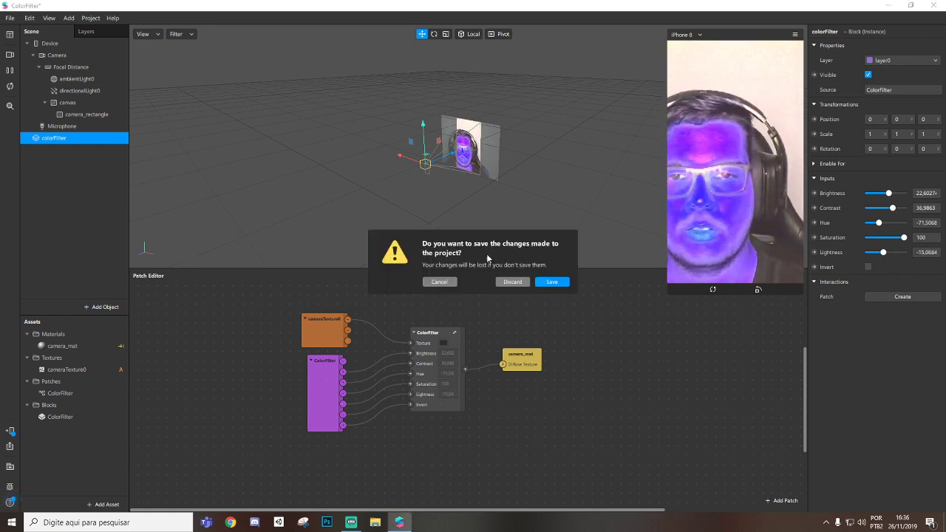
{"action": "left_click", "coordinate": [512, 281]}
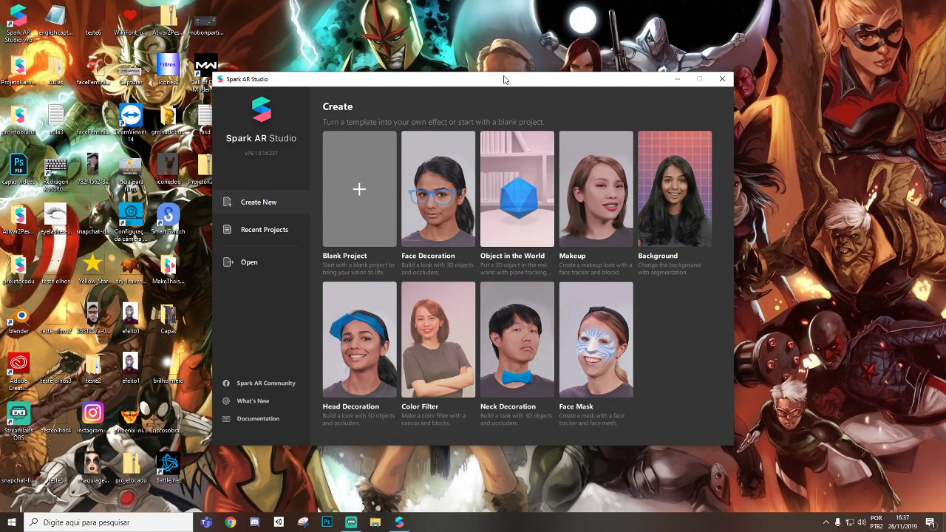
Create a new project from the Makeup template, select the makeup block, and enlarge the device preview.
{"action": "left_click", "coordinate": [603, 177]}
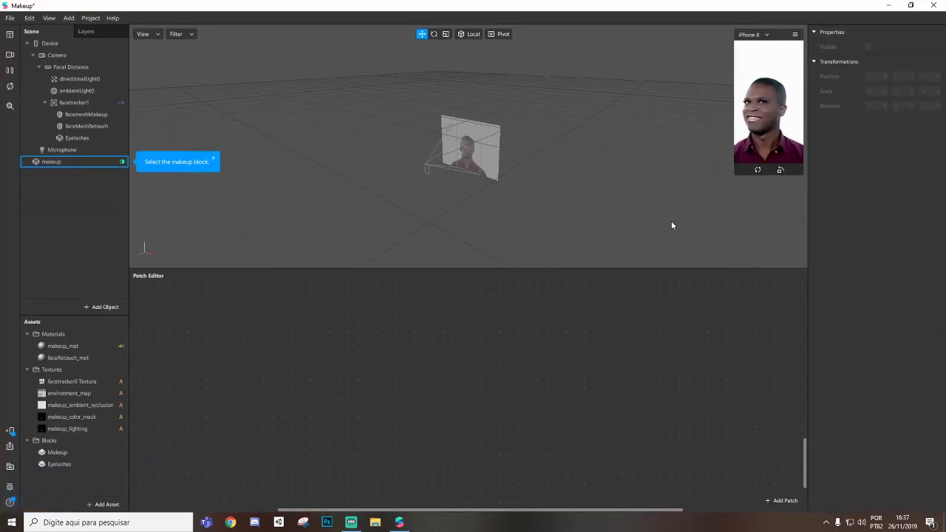
{"action": "left_click_drag", "start_coordinate": [737, 171], "coordinate": [597, 420]}
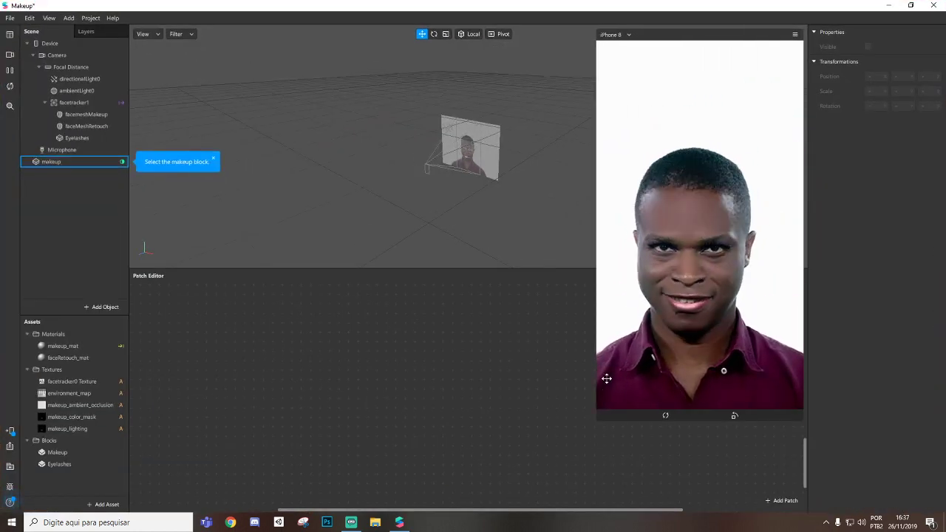
{"action": "left_click", "coordinate": [57, 162]}
{"action": "left_click", "coordinate": [61, 150]}
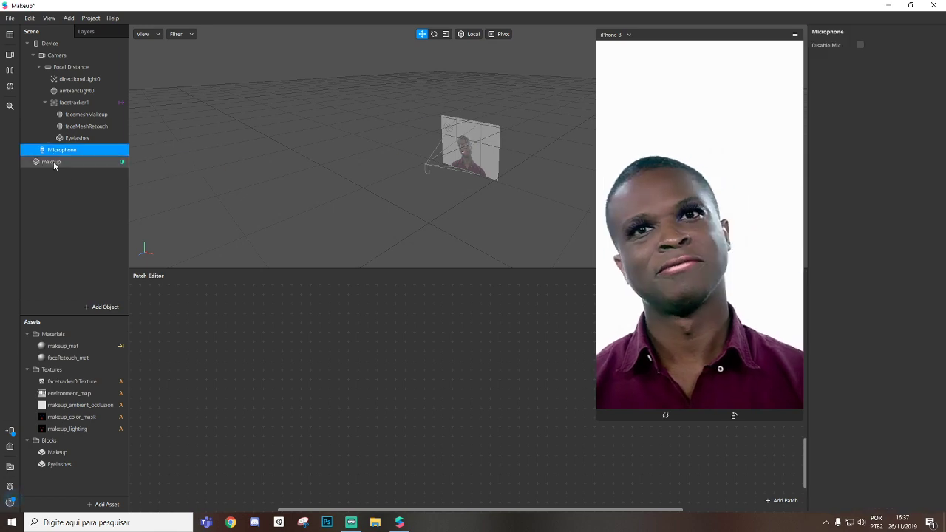
{"action": "left_click", "coordinate": [59, 161]}
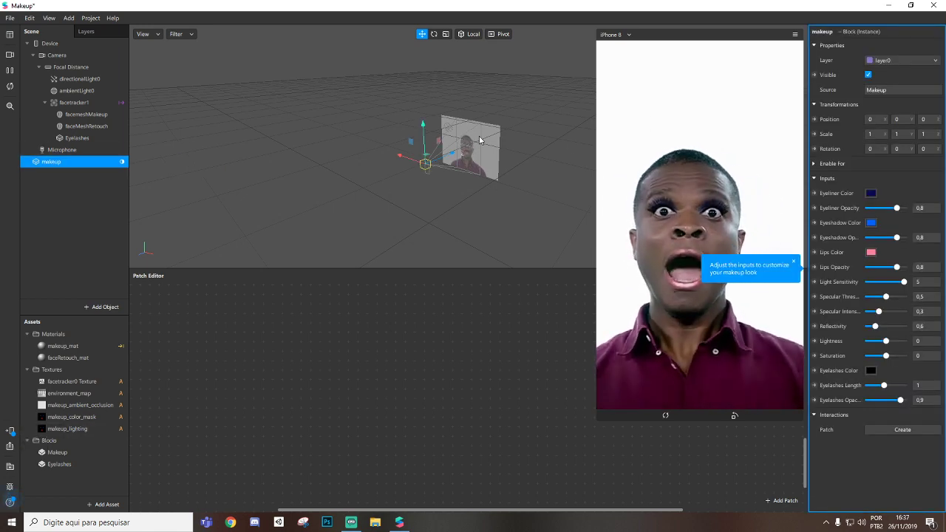
{"action": "left_click_drag", "start_coordinate": [596, 398], "coordinate": [548, 486]}
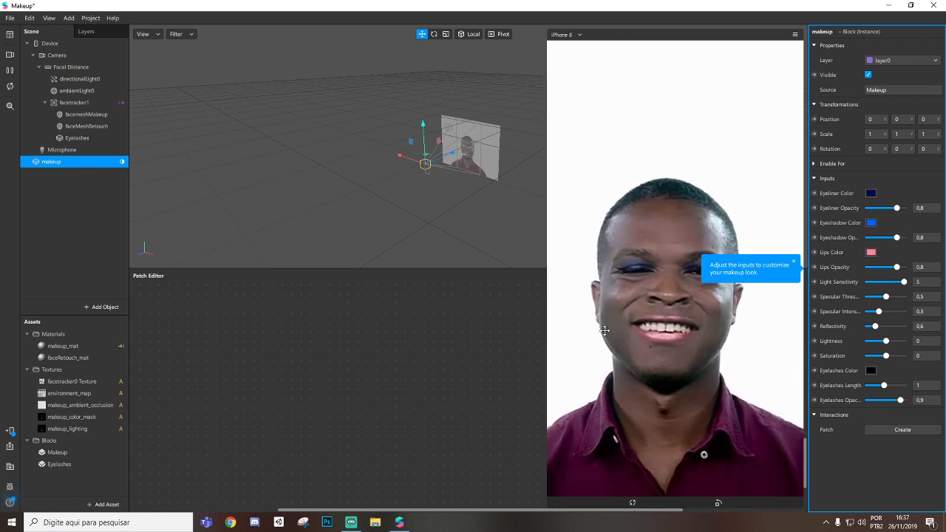
Dismiss the makeup input tip and set the Eyelashes Length to about 1.19.
{"action": "left_click", "coordinate": [793, 261]}
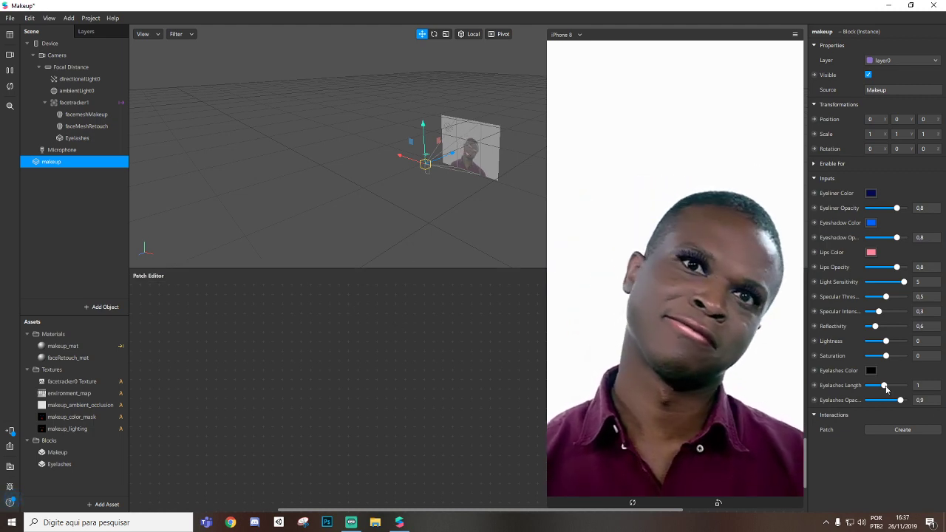
{"action": "mouse_move", "coordinate": [884, 385]}
{"action": "left_mouse_down"}
{"action": "mouse_move", "coordinate": [901, 386]}
{"action": "mouse_move", "coordinate": [892, 385]}
{"action": "left_mouse_up"}
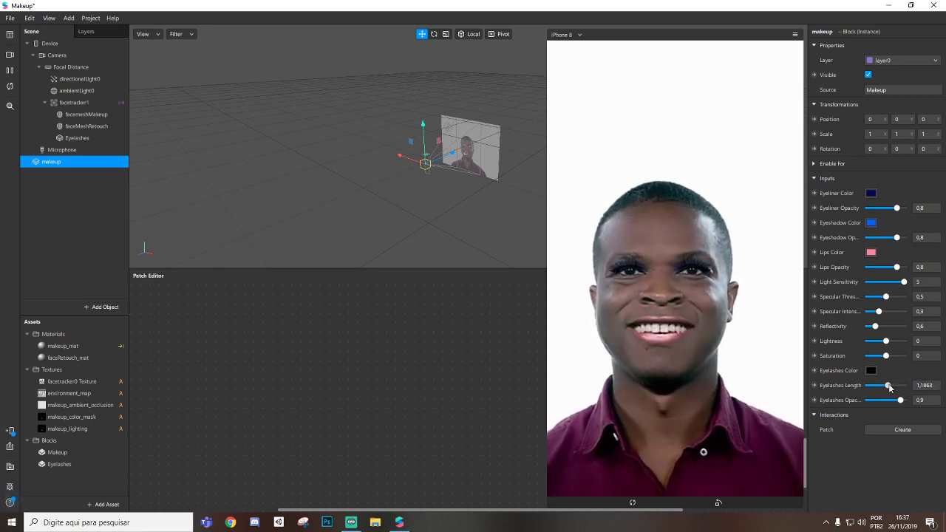